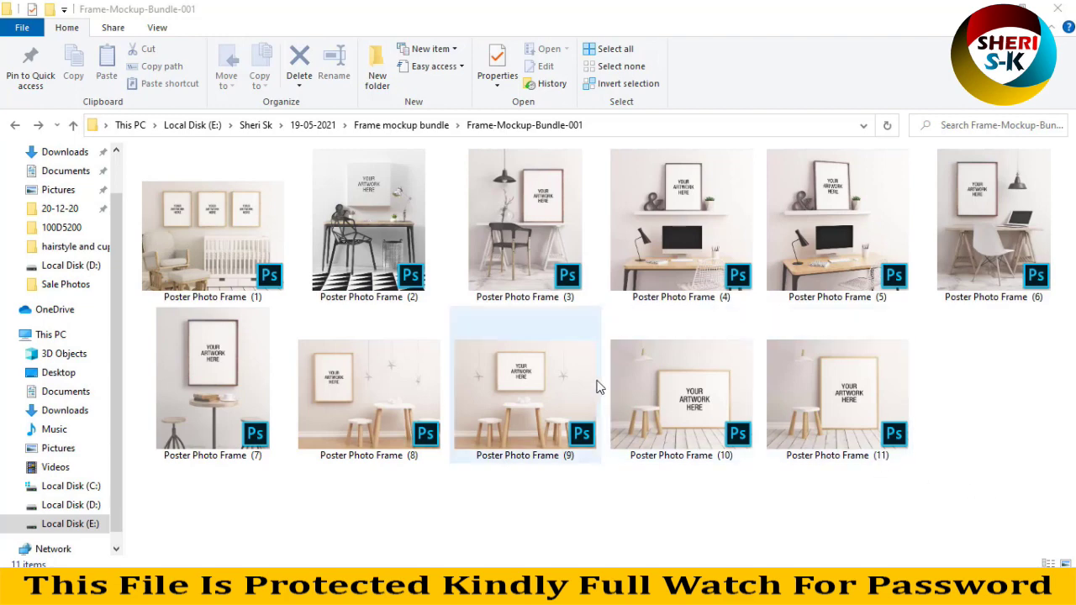
Step: Drag the Poster Photo Frame (4) desk mockup from Frame-Mockup-Bundle-001 into Photoshop
click(215, 235)
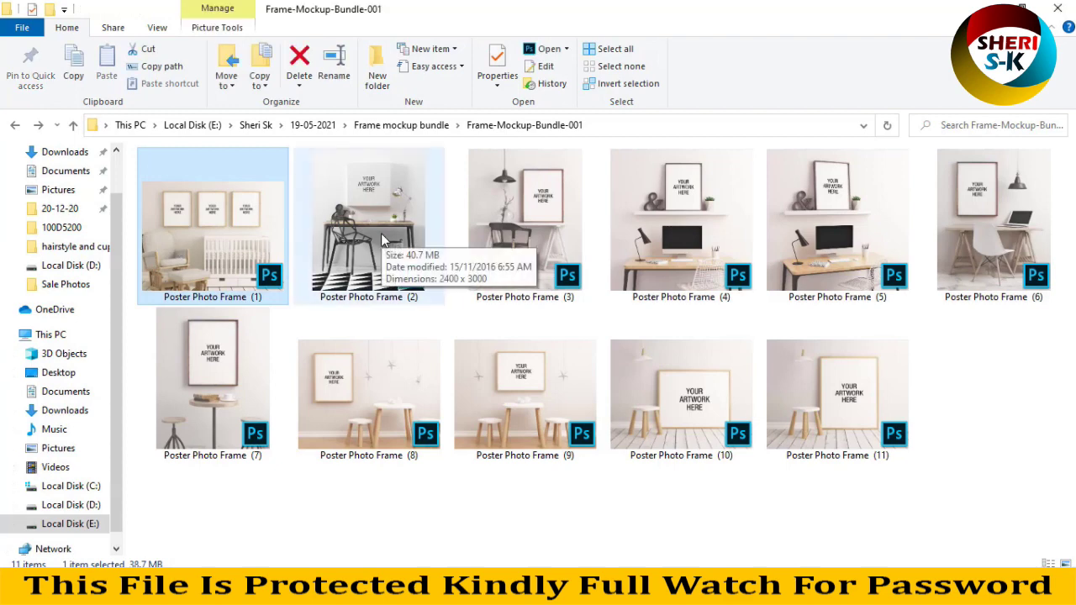
click(666, 252)
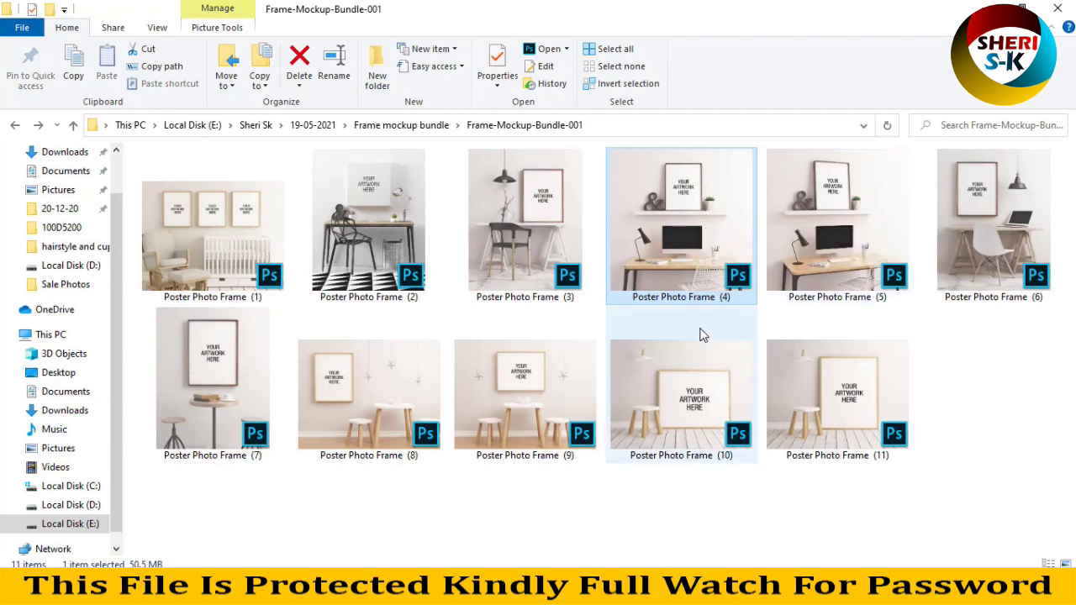
drag(690, 252, 401, 101)
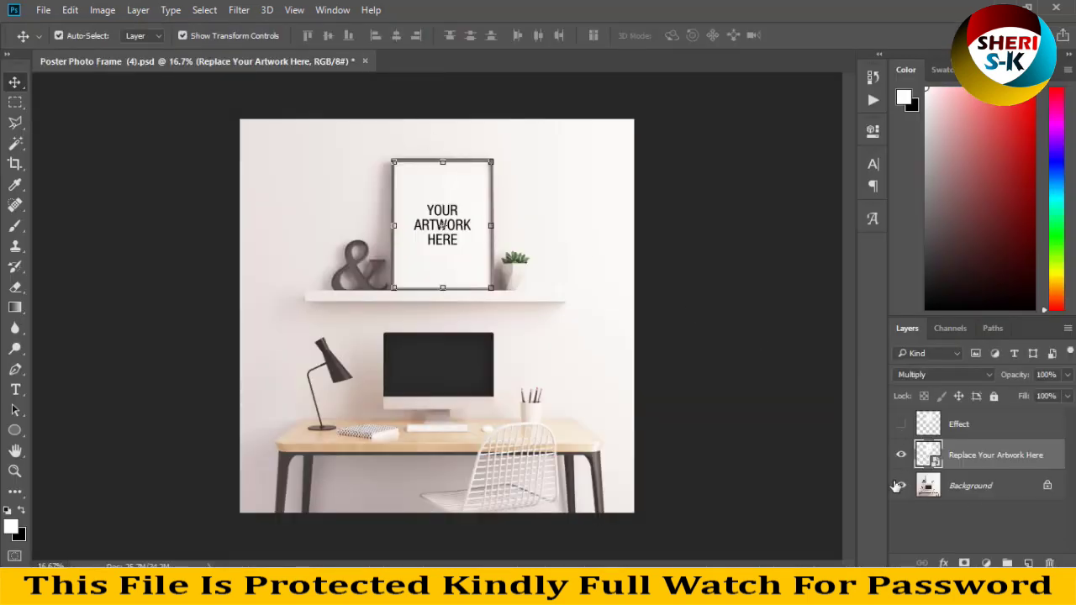
Step: Open the Replace Your Artwork Here smart object, and open AdobeStock_296792867 in a floating window
double_click(932, 457)
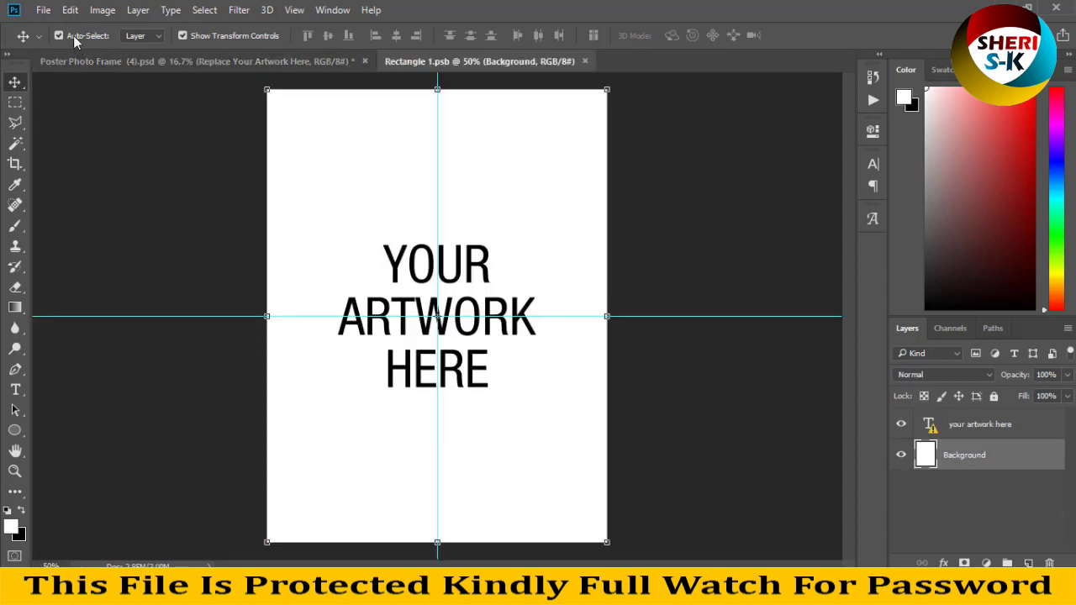
click(45, 10)
click(56, 42)
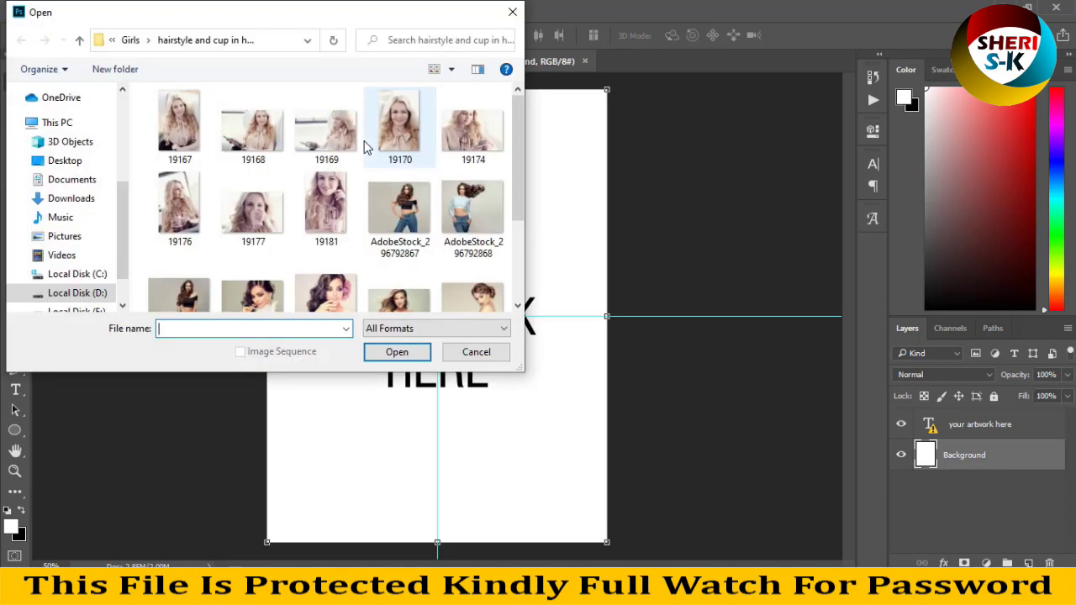
click(400, 210)
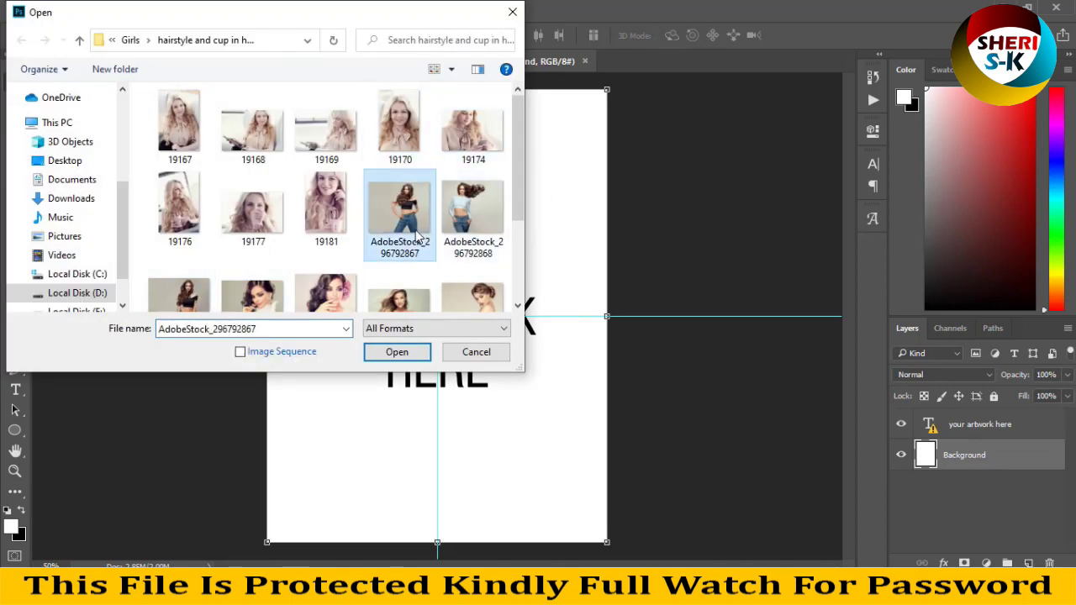
click(395, 351)
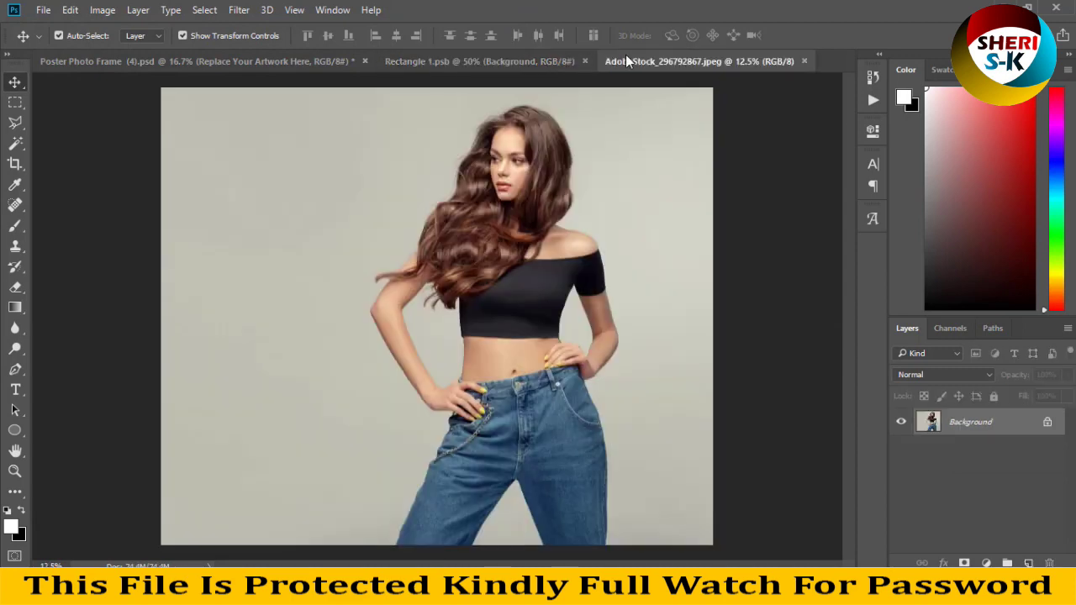
drag(632, 63, 690, 195)
Step: Copy the woman photo into Rectangle 1.psb, centre her face, and delete the YOUR ARTWORK HERE text
drag(802, 281, 464, 266)
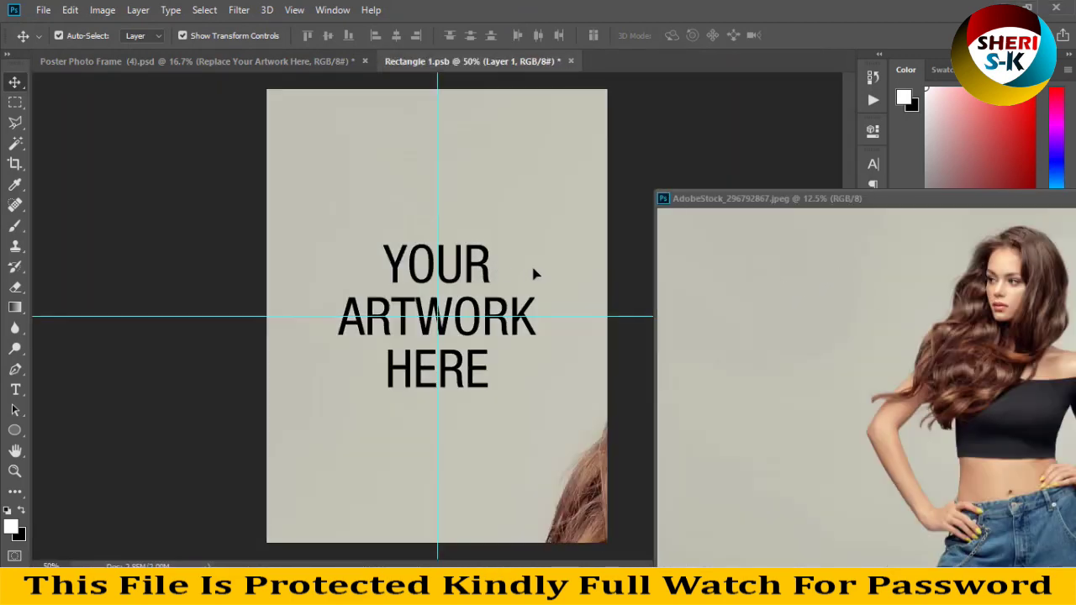
drag(550, 255, 409, 239)
drag(280, 274, 460, 284)
click(453, 284)
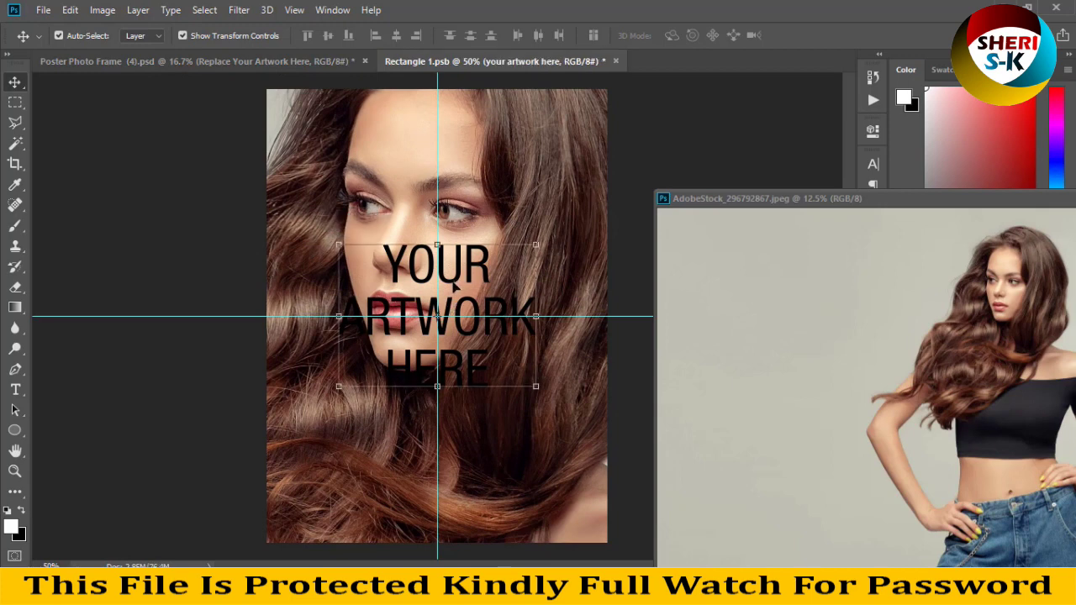
key(Delete)
Step: Scale the photo down to about 39% so it fills the page, then save Rectangle 1.psb
key(ctrl+minus)
key(ctrl+minus)
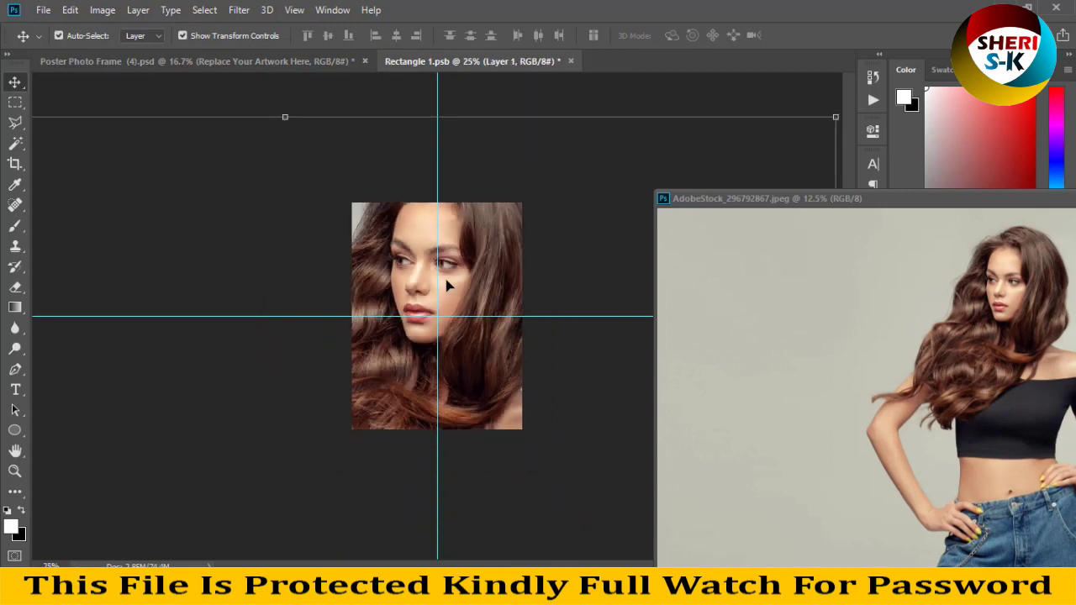
key(ctrl+minus)
key(ctrl+minus)
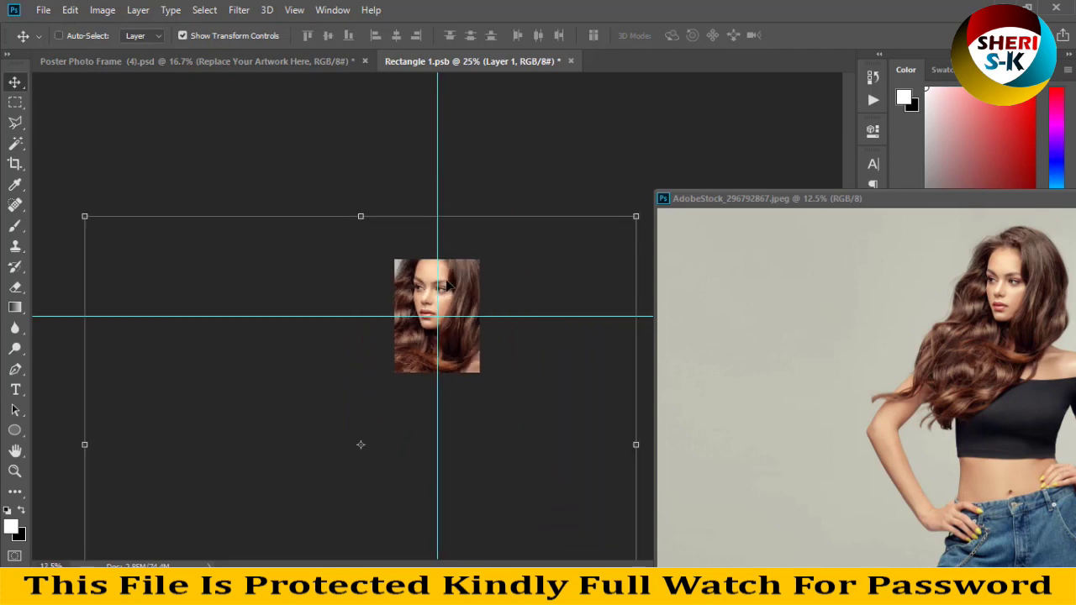
key(ctrl+minus)
key(ctrl+minus)
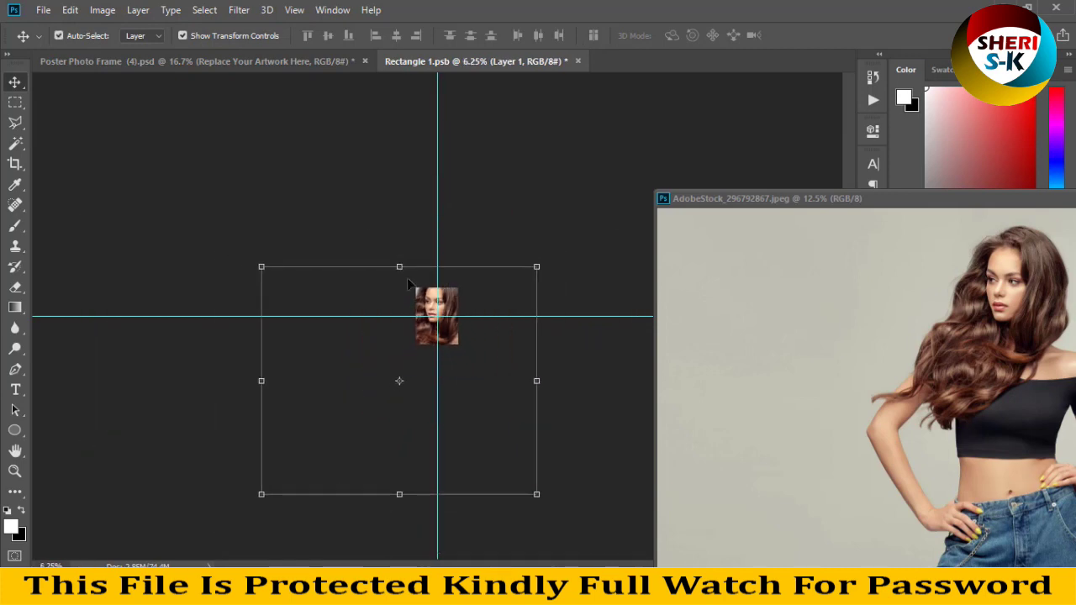
drag(261, 494, 396, 377)
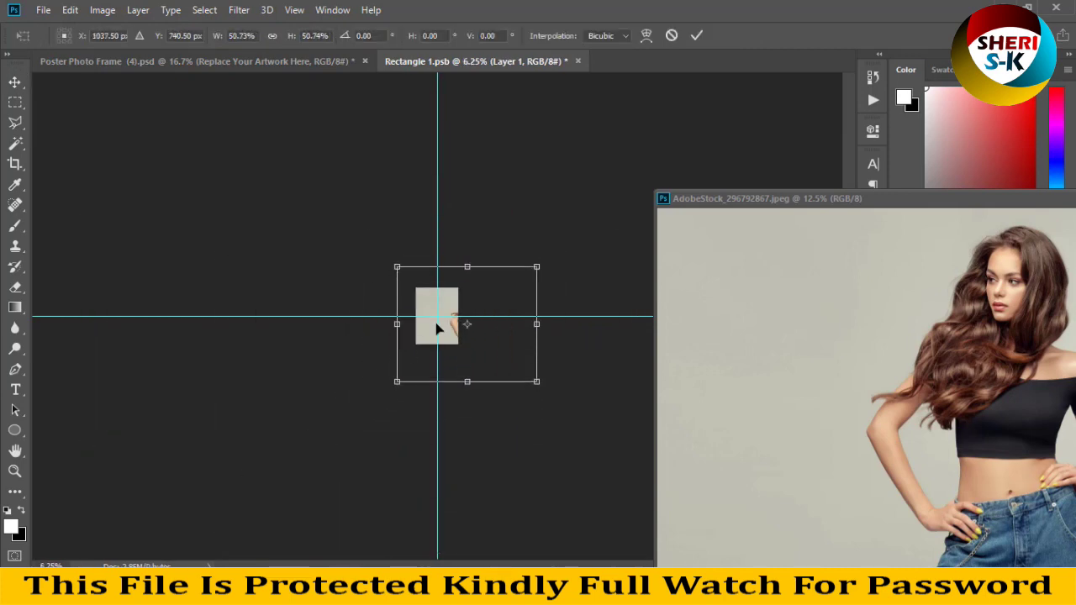
drag(441, 325, 416, 326)
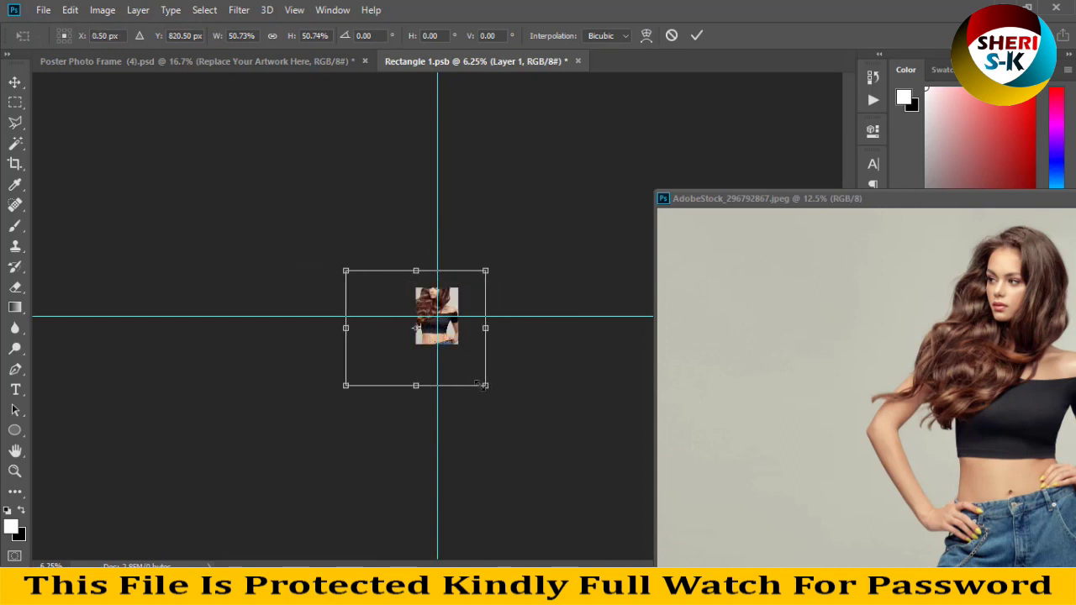
drag(483, 384, 457, 361)
drag(433, 295, 454, 313)
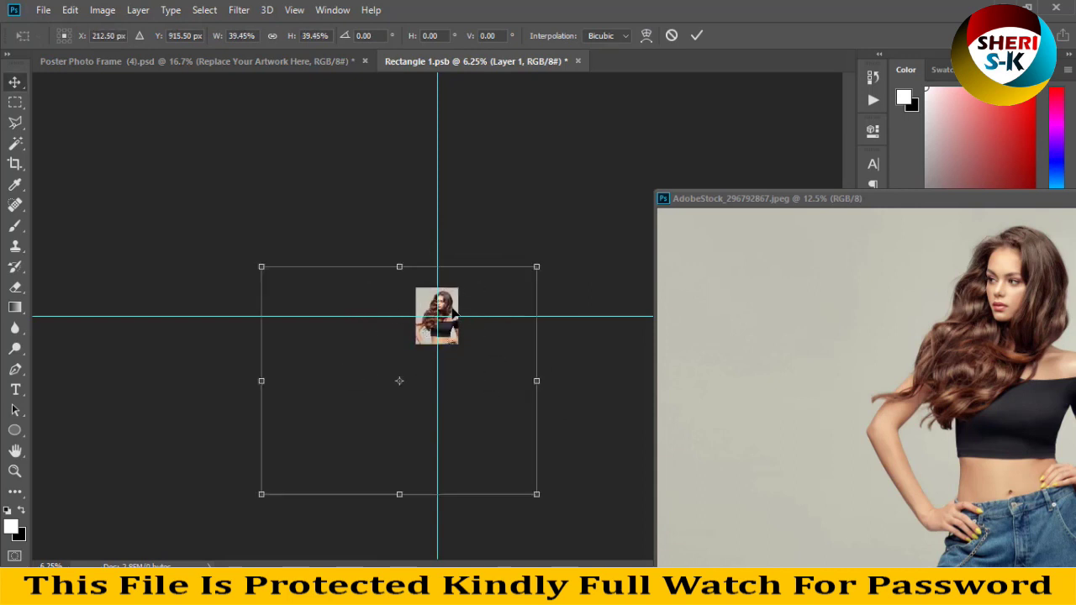
key(ctrl+plus)
key(ctrl+plus)
key(ctrl+plus)
key(Return)
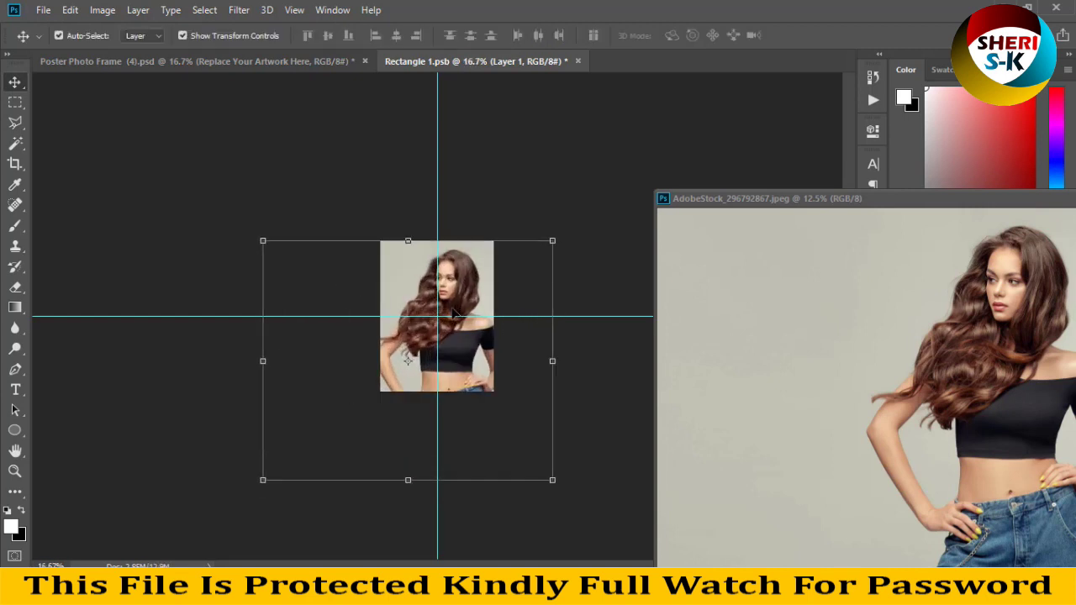
key(ctrl+s)
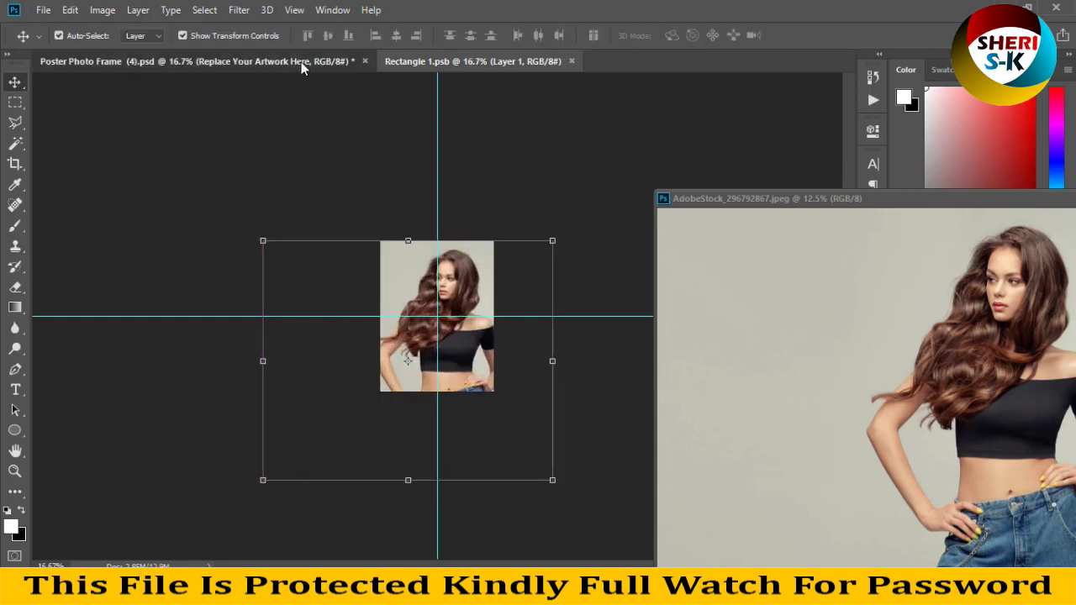
click(302, 62)
Step: Close the AdobeStock photo window and delete the woman photo from Rectangle 1.psb
click(568, 280)
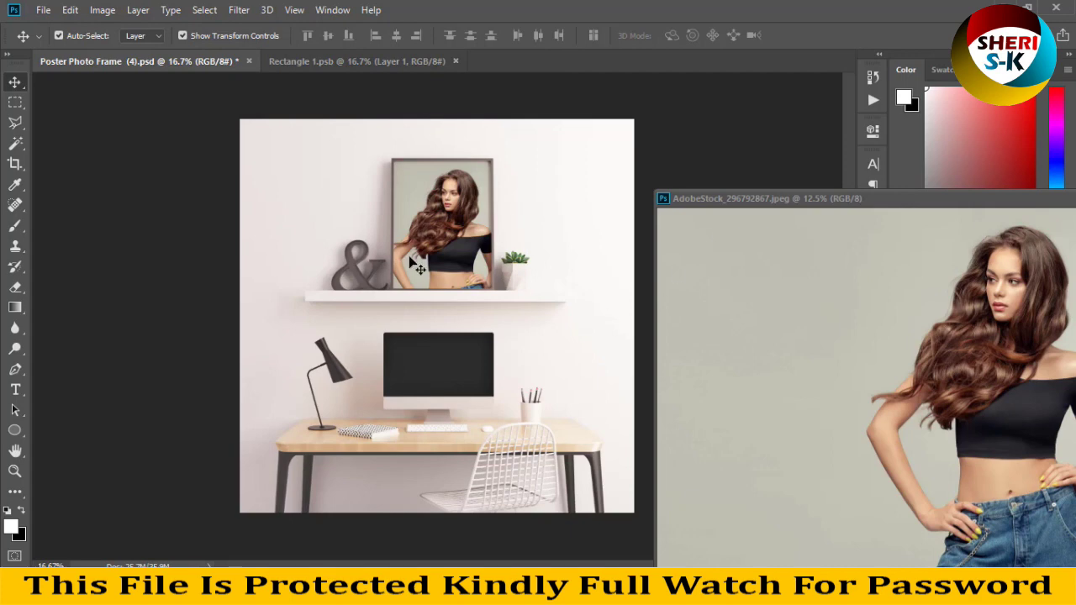
click(461, 221)
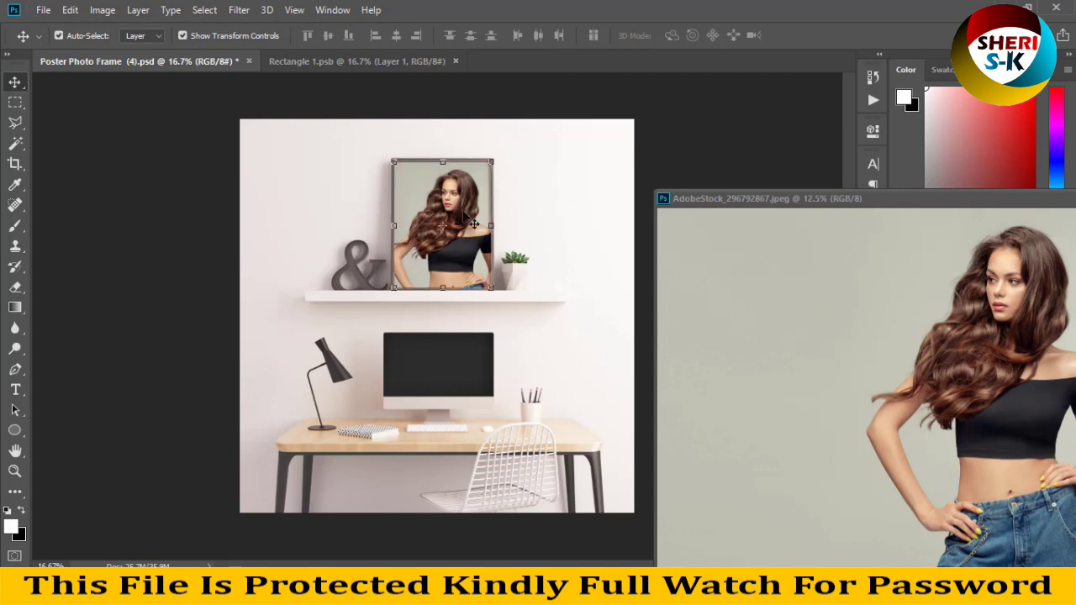
click(342, 67)
drag(838, 199, 135, 205)
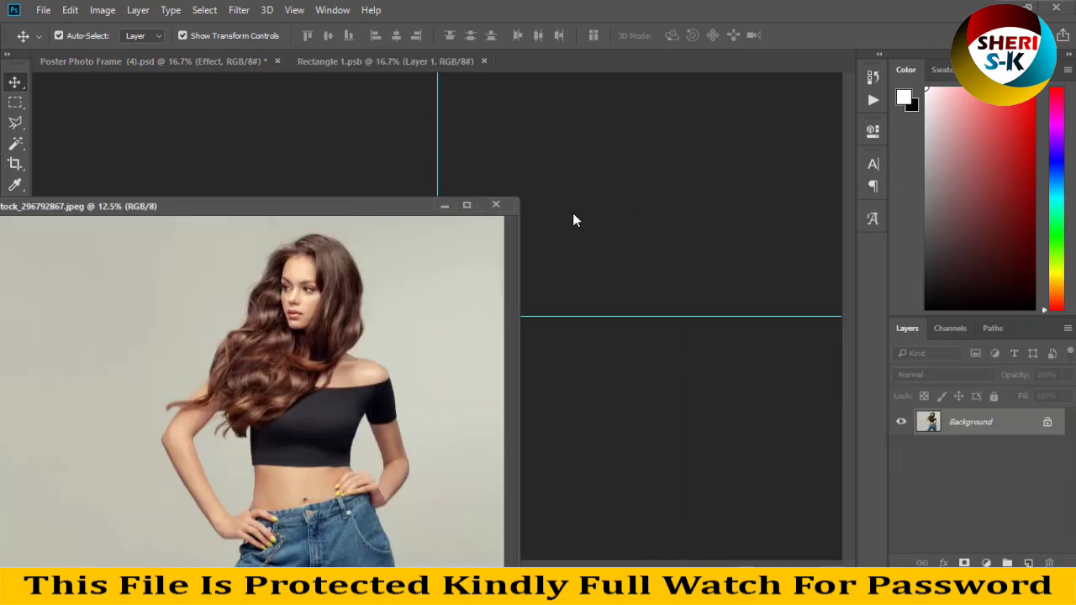
click(496, 205)
key(Delete)
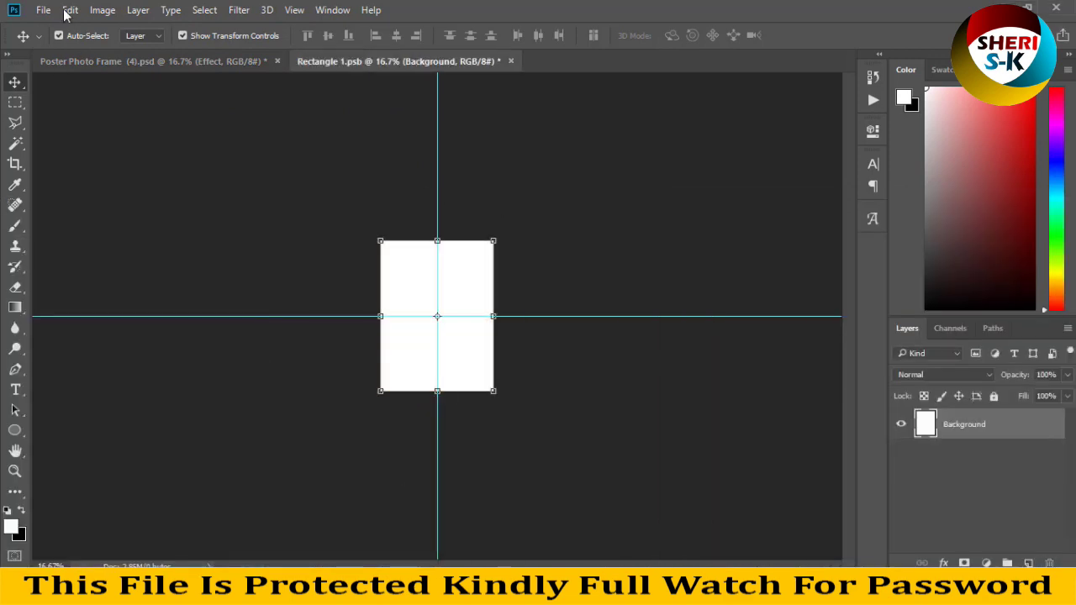
click(43, 10)
click(55, 24)
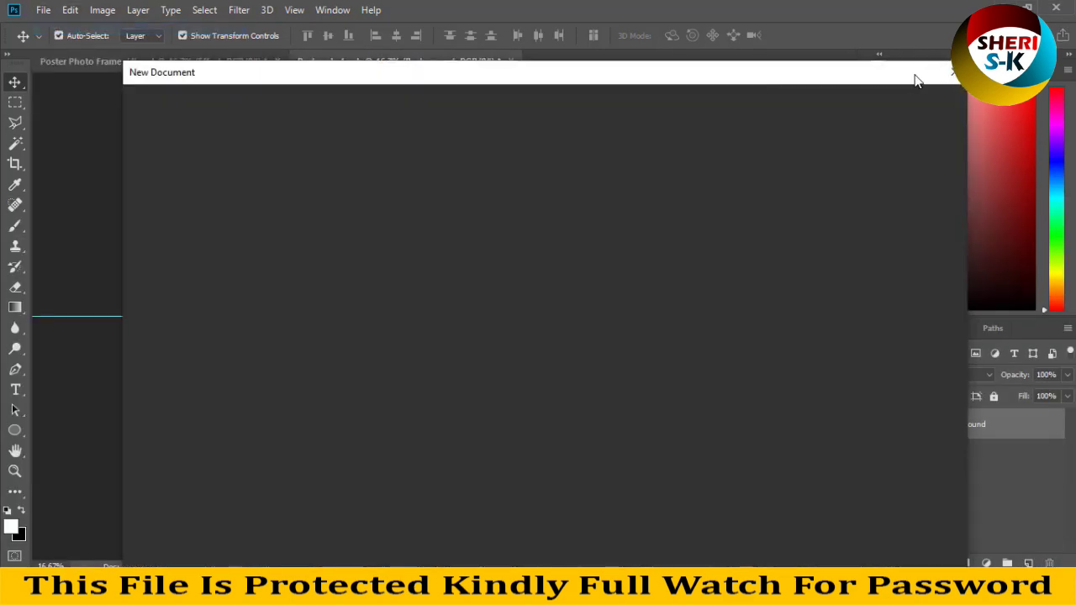
click(953, 72)
click(43, 10)
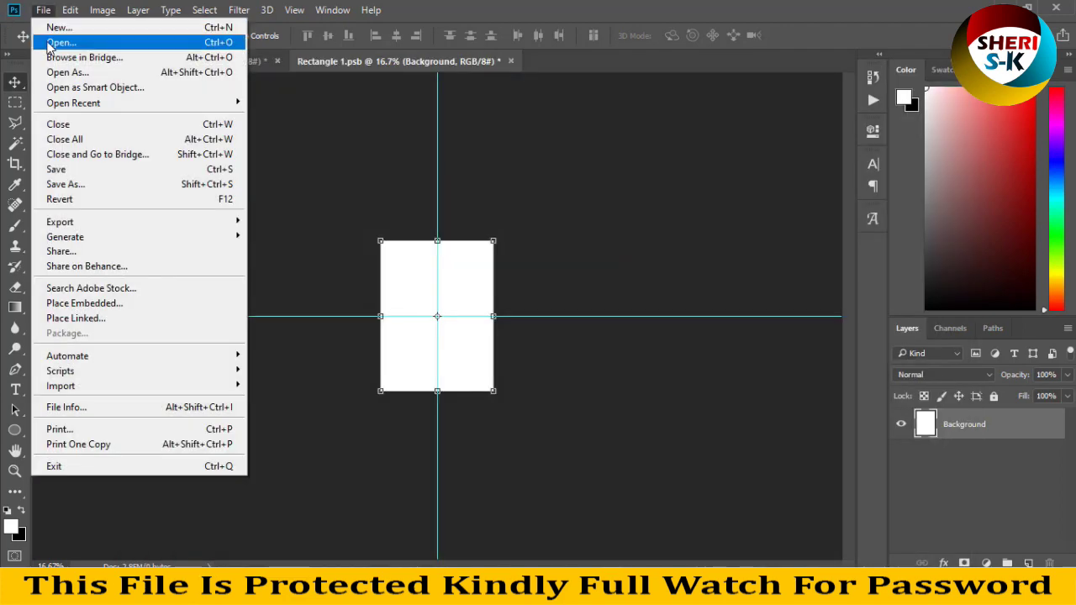
click(50, 43)
click(409, 204)
scroll(361, 218, down, 2)
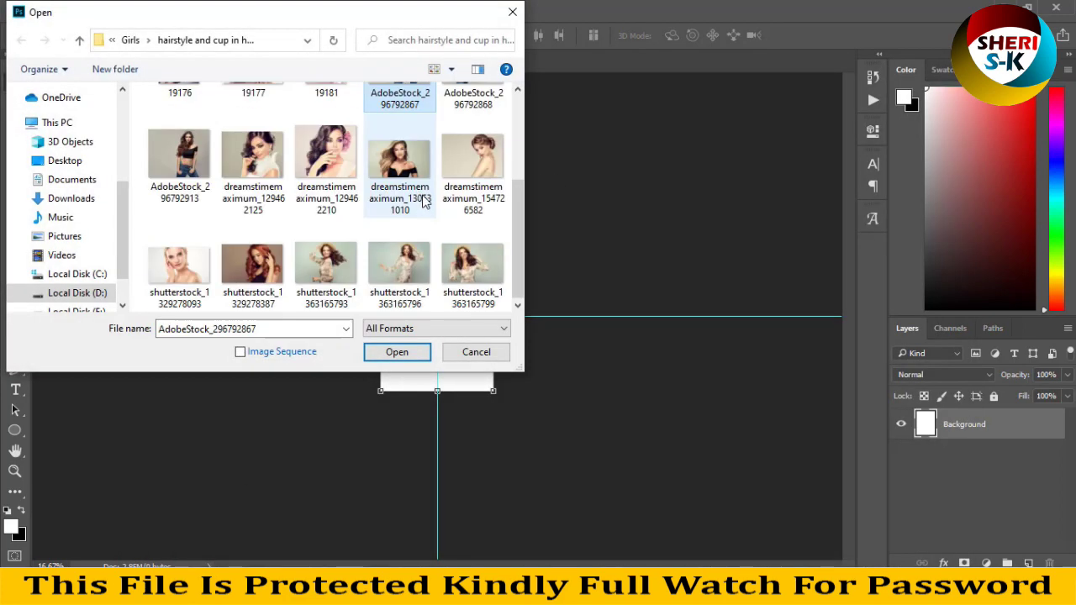
double_click(324, 260)
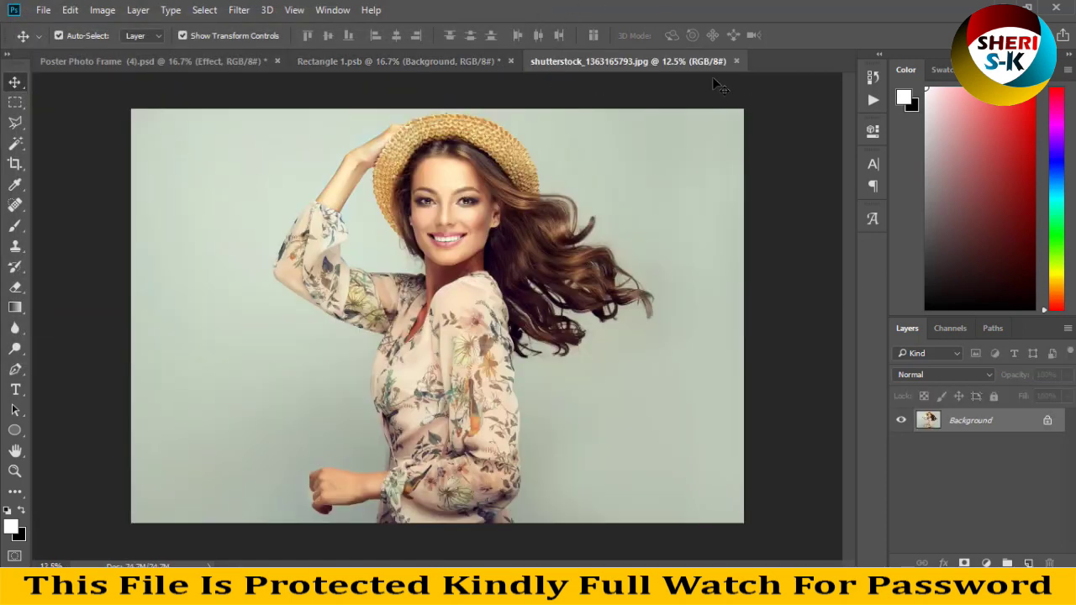
click(729, 62)
click(42, 10)
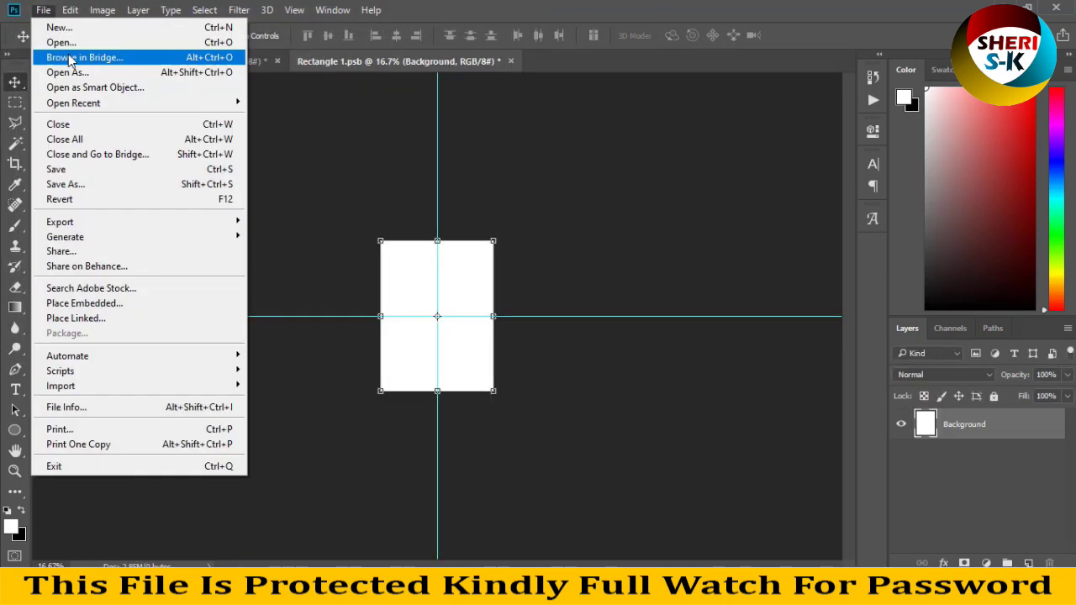
click(49, 40)
double_click(277, 261)
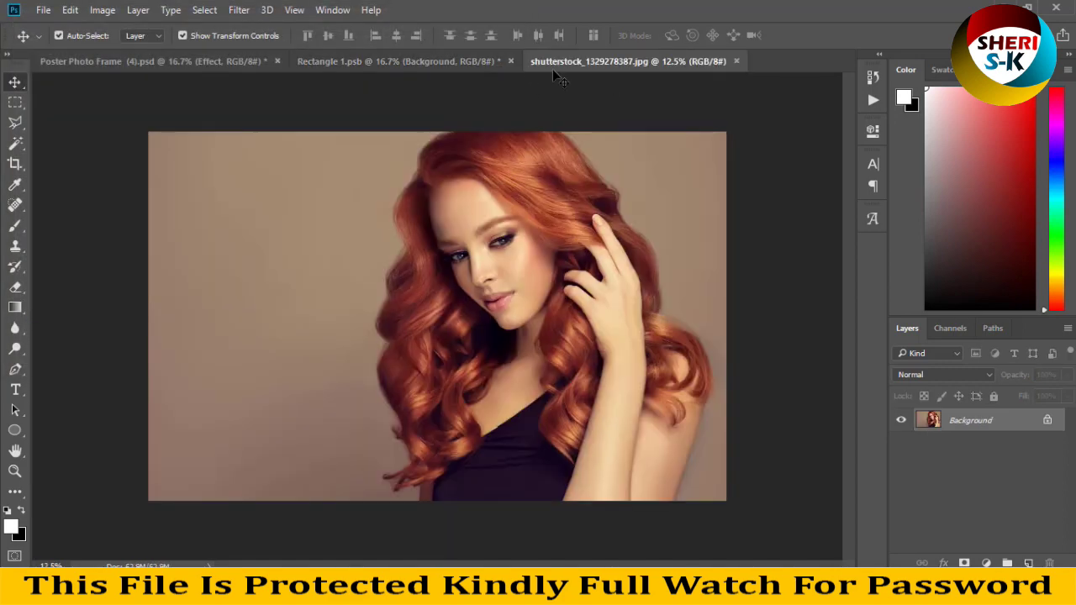
drag(552, 66, 644, 113)
right_click(643, 116)
click(674, 138)
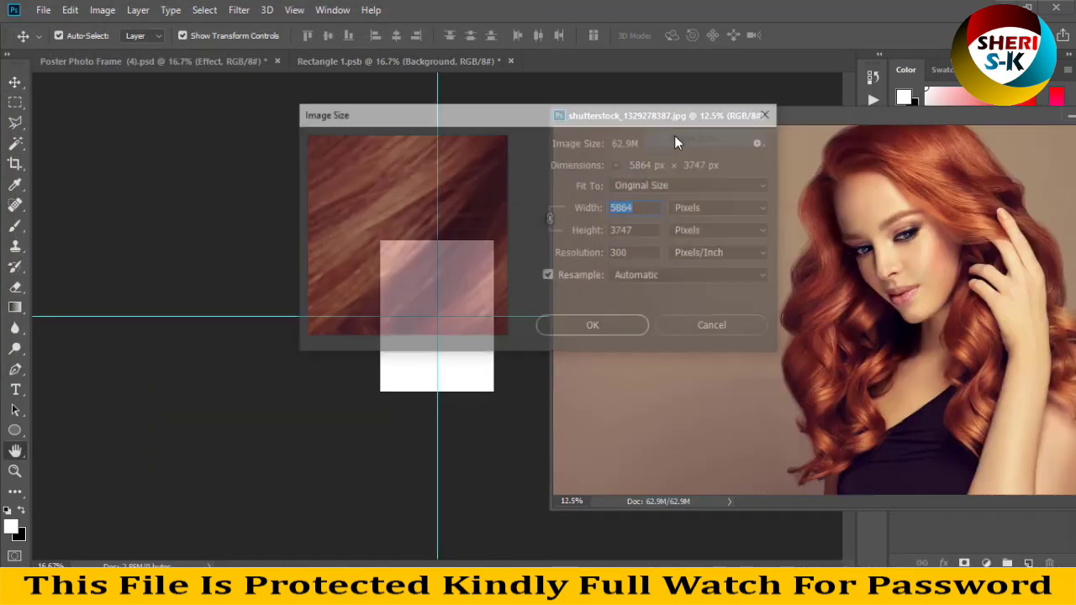
text(1000)
key(Return)
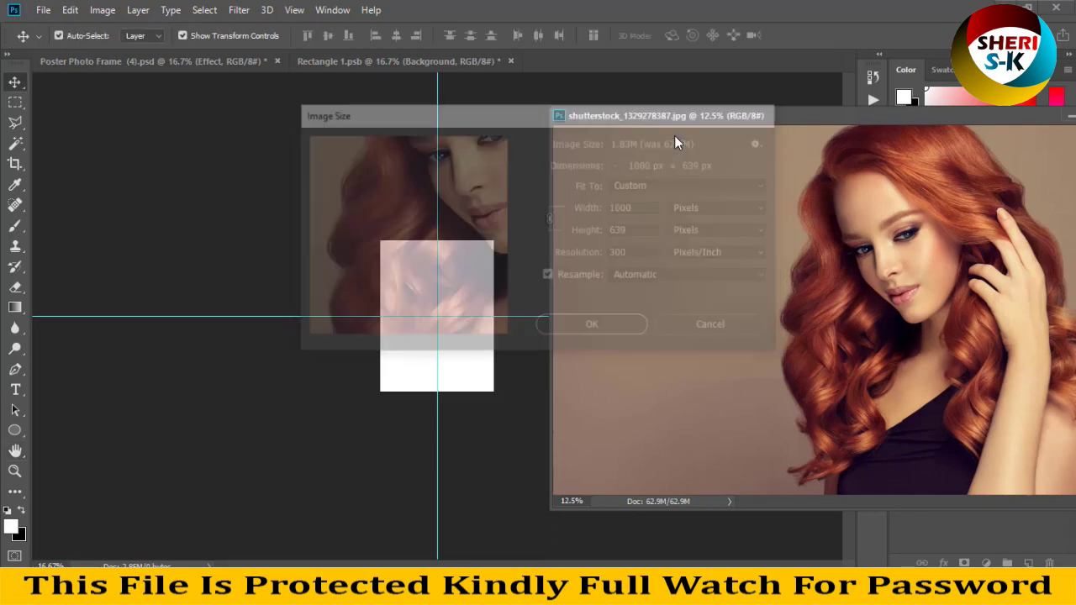
Step: Copy the red-haired photo into Rectangle 1.psb and enlarge it to 186% to cover the white rectangle
drag(629, 183, 432, 273)
drag(465, 323, 577, 396)
drag(467, 353, 421, 362)
key(Return)
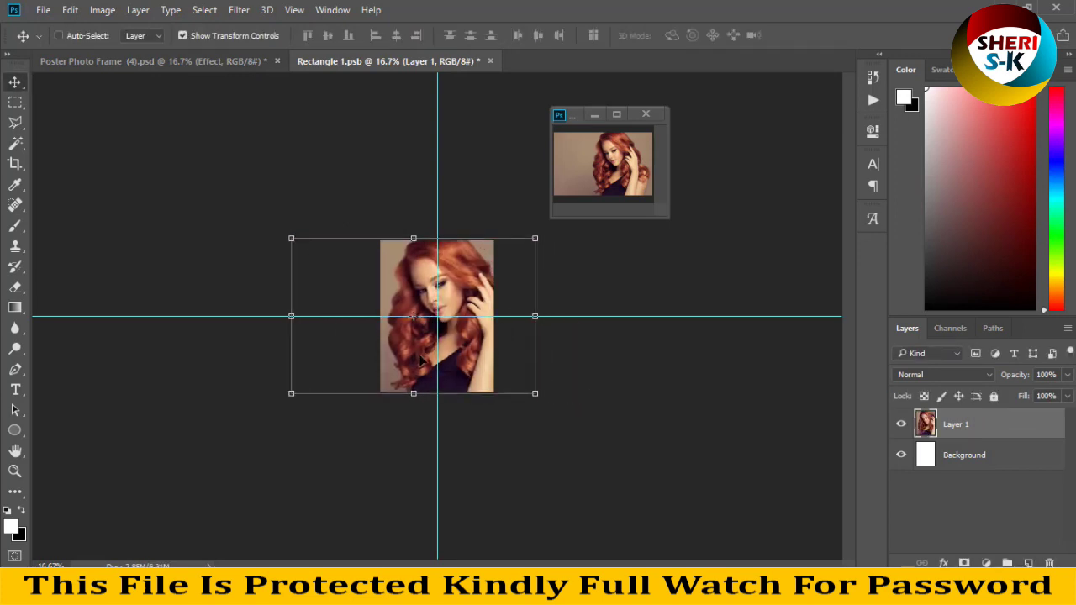
Step: Switch to the Poster Photo Frame (4) mockup and unlock its Background layer
key(ctrl+plus)
key(ctrl+plus)
key(ctrl+plus)
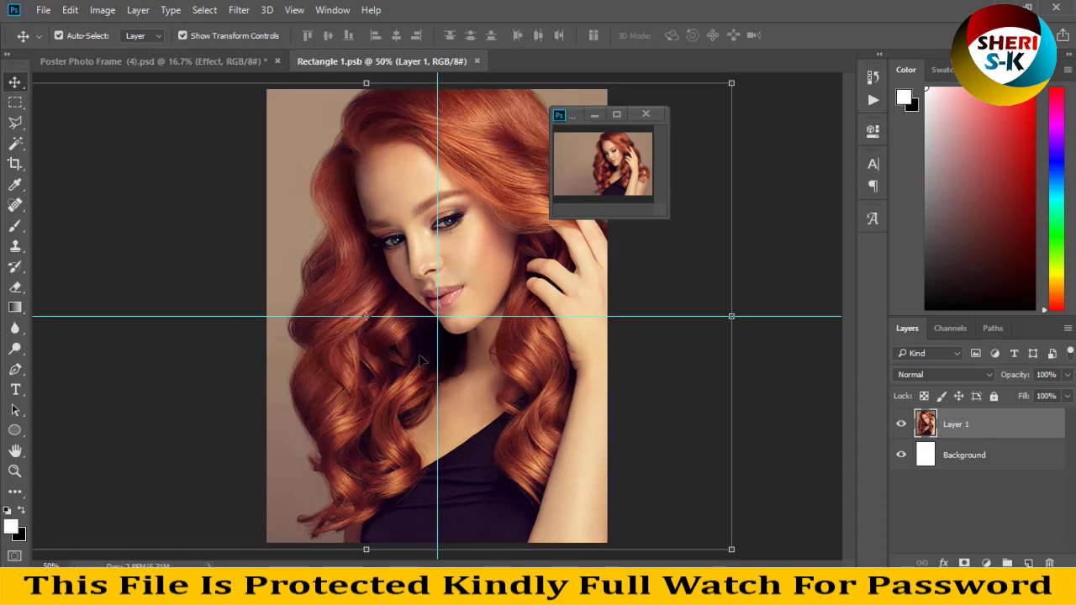
click(243, 65)
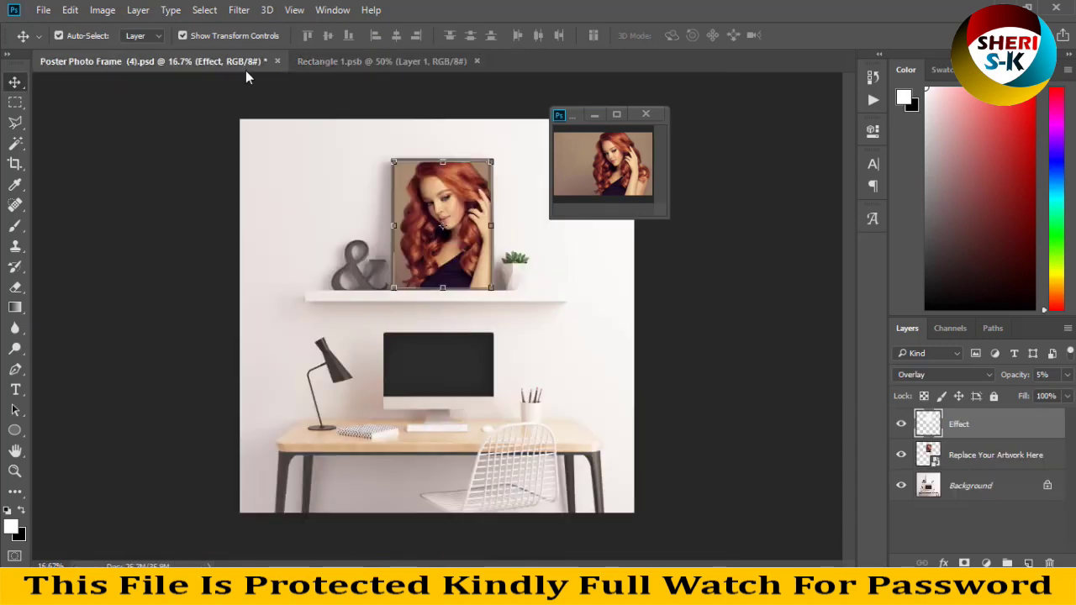
click(754, 271)
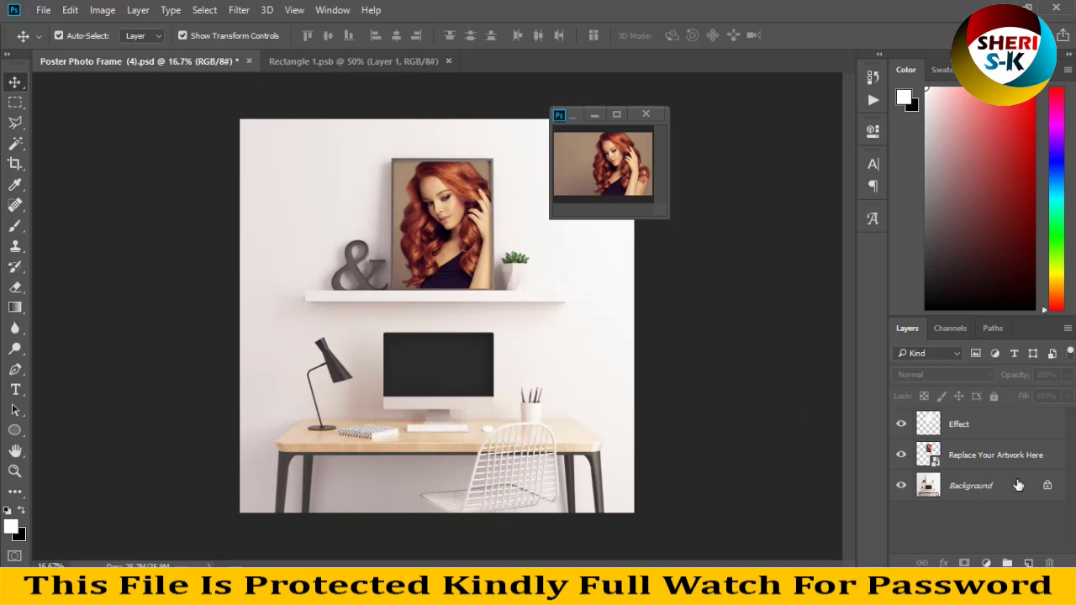
click(1048, 487)
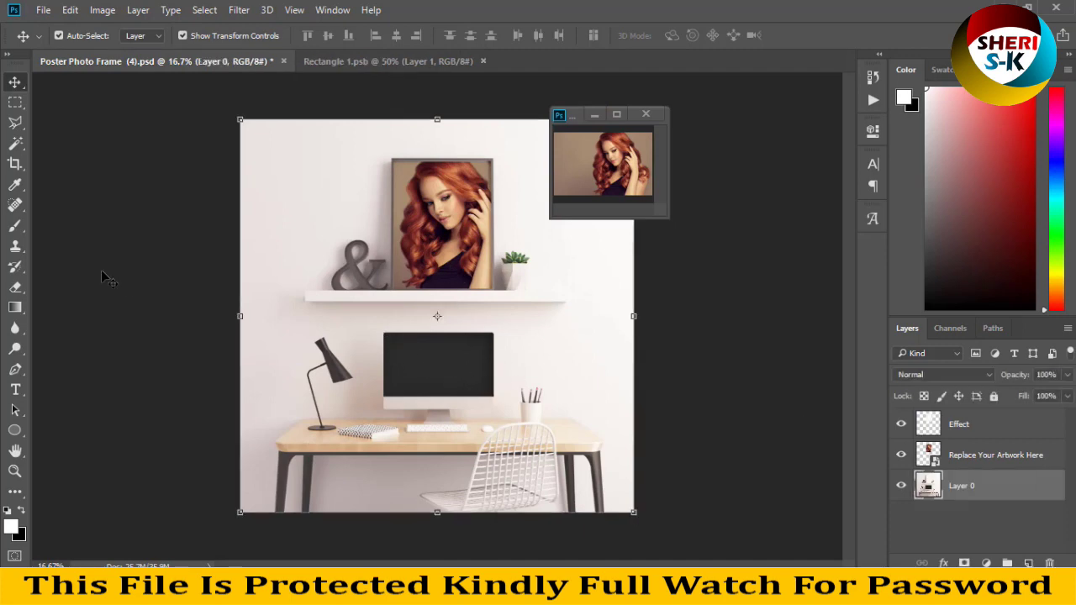
Step: Select the monitor's black screen with the Magic Wand and delete it to transparency
click(15, 143)
click(426, 363)
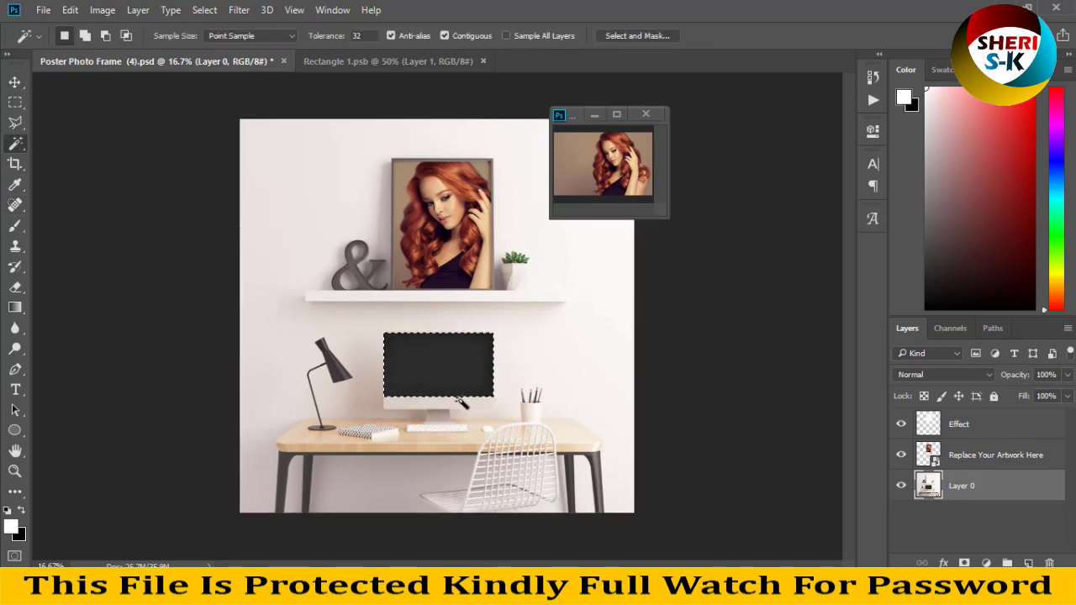
key(Delete)
click(15, 102)
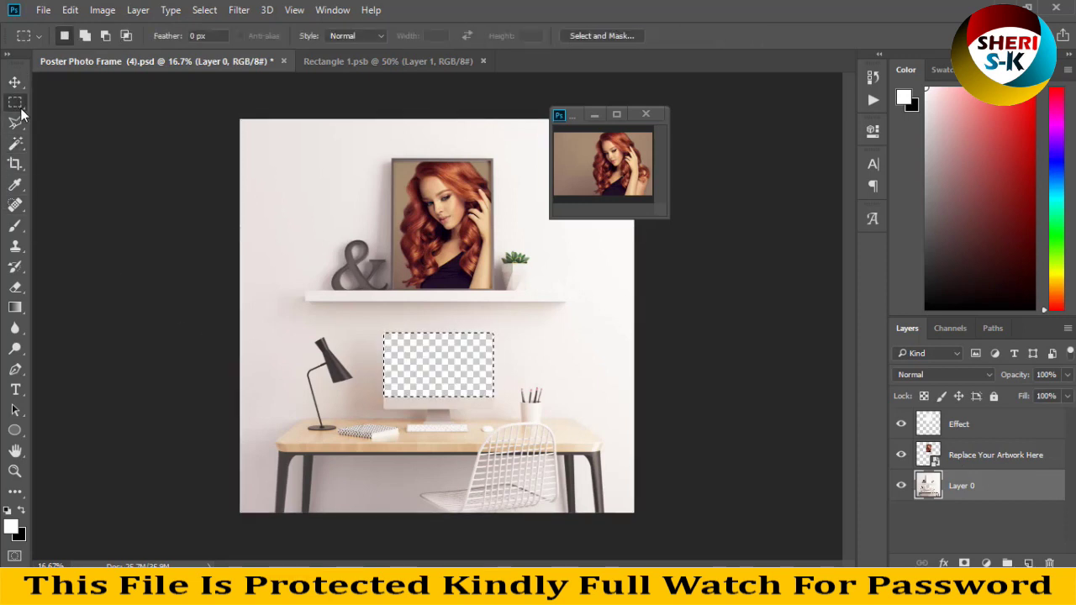
click(15, 122)
drag(84, 129, 40, 112)
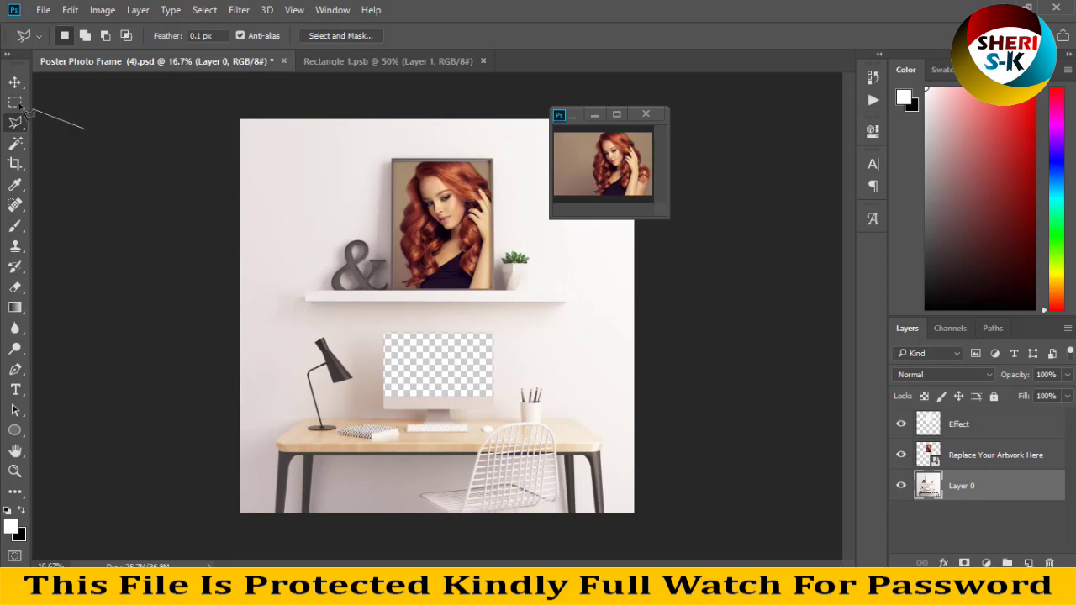
click(15, 101)
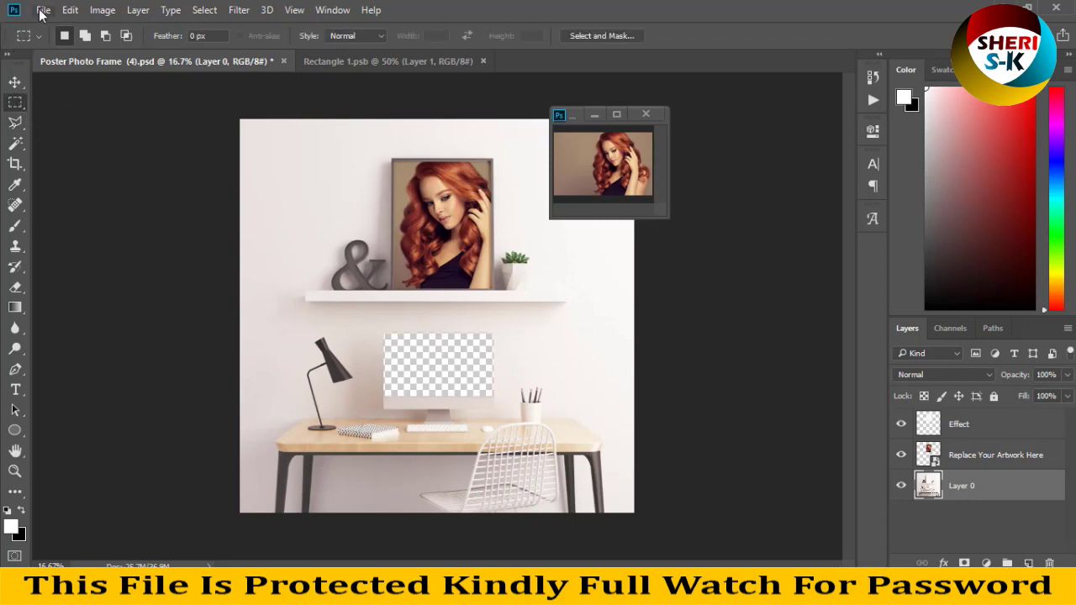
click(42, 12)
click(42, 41)
click(394, 214)
scroll(395, 223, down, 2)
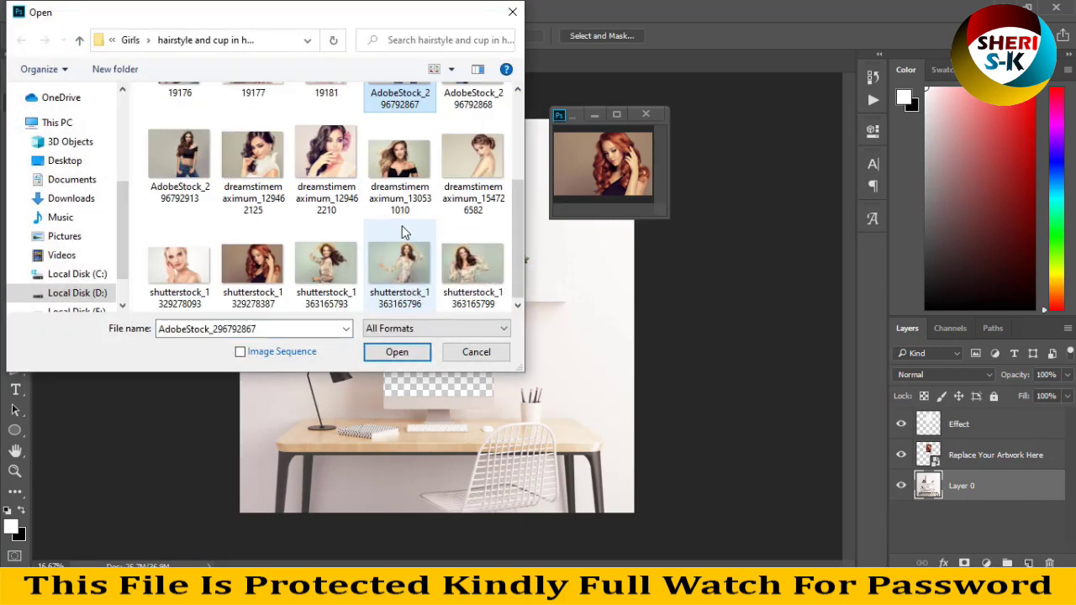
double_click(344, 269)
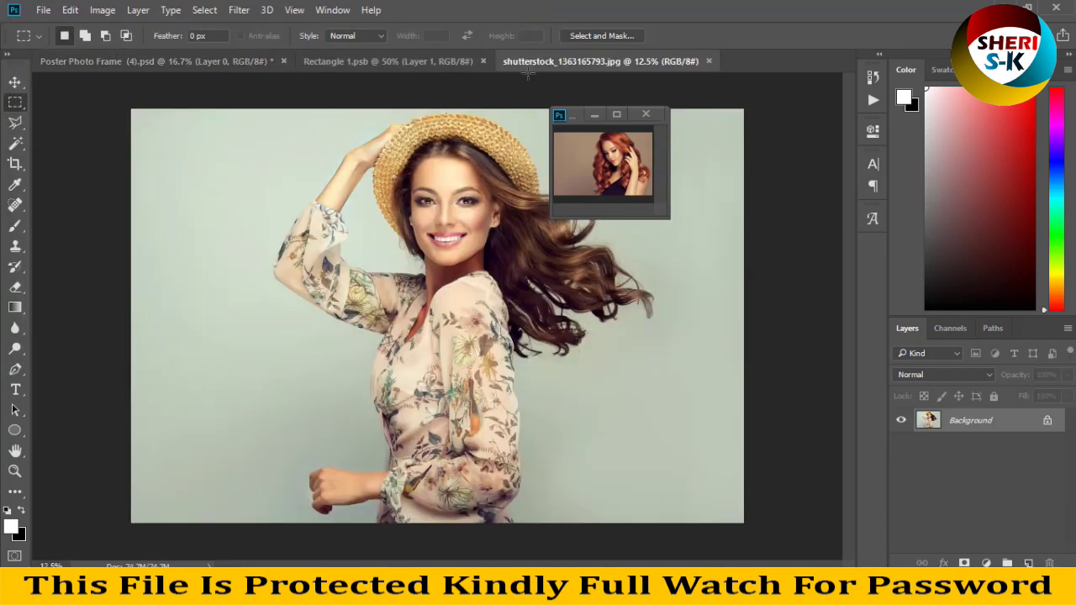
Step: Float the straw-hat photo in its own window and resize it to 1000 px wide
drag(551, 62, 632, 199)
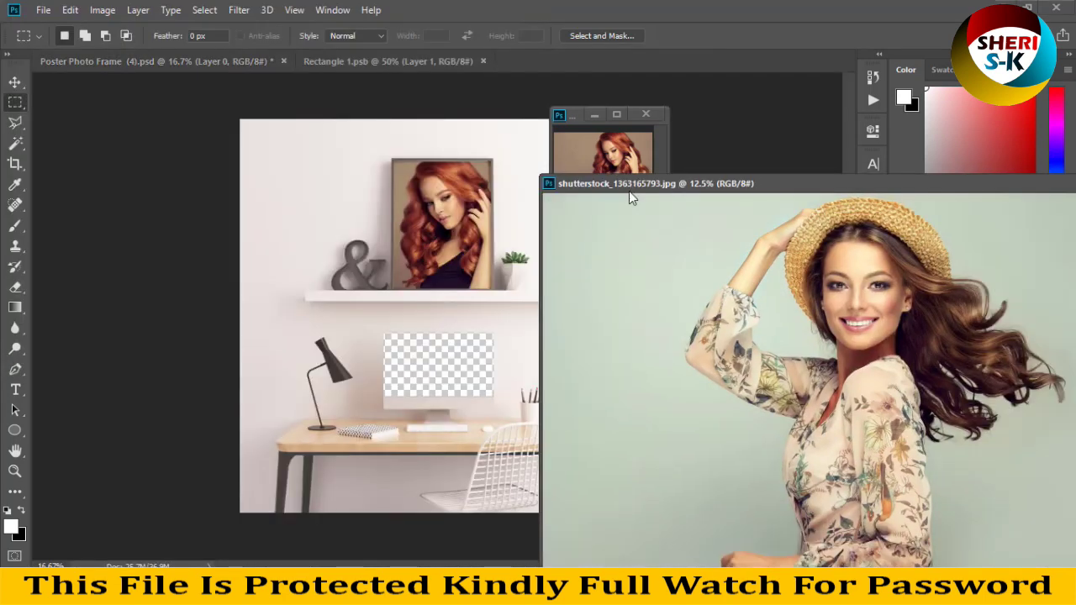
right_click(630, 181)
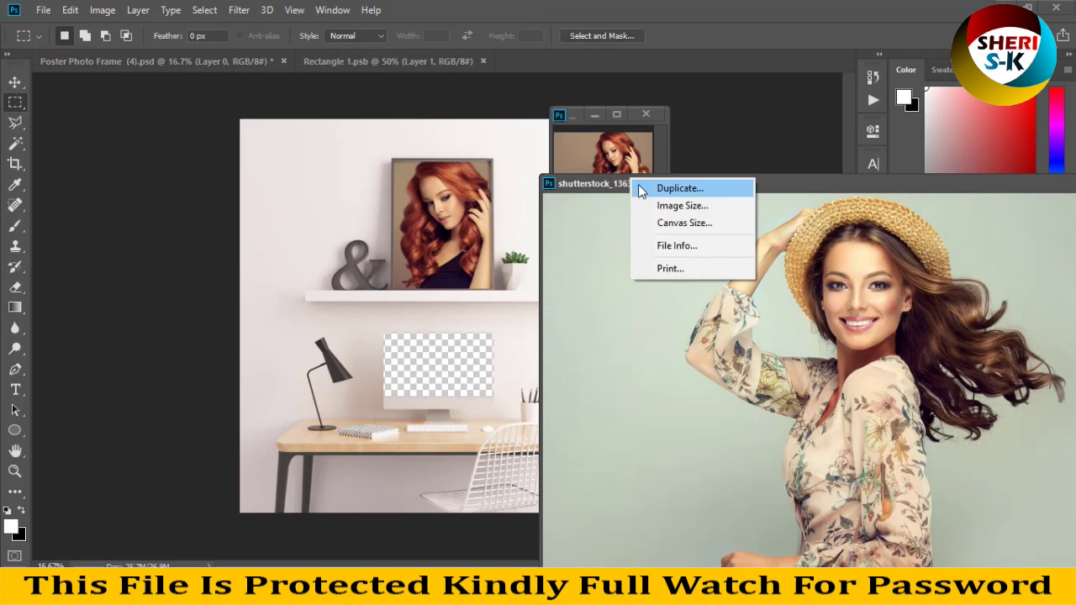
click(679, 206)
text(1000)
key(Return)
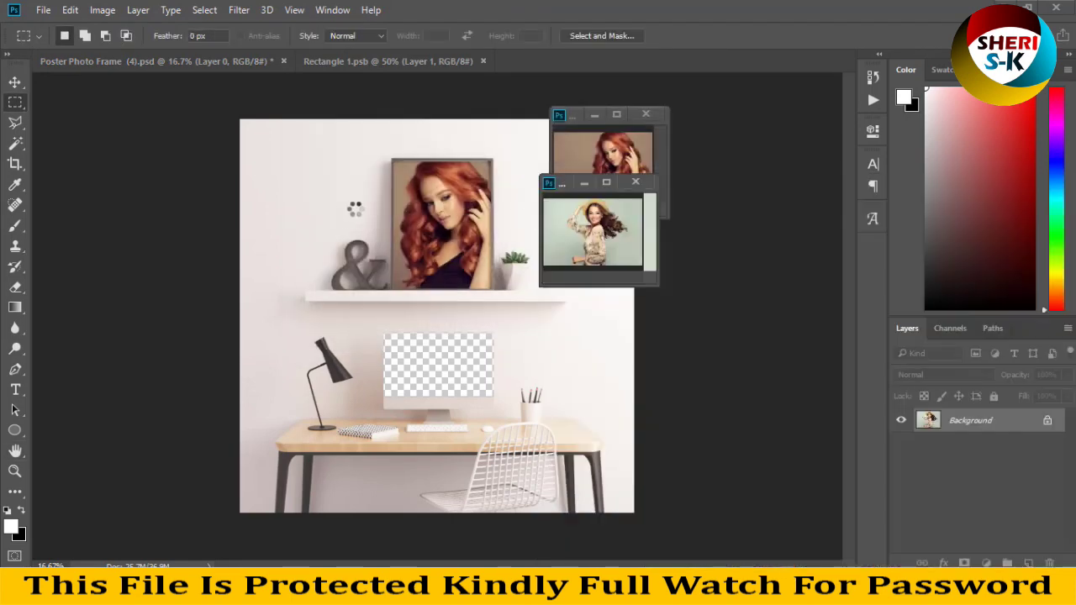
Step: Drag the straw-hat photo into the mockup, move it below Layer 0, and nudge it into the monitor screen
key(v)
drag(545, 293, 463, 353)
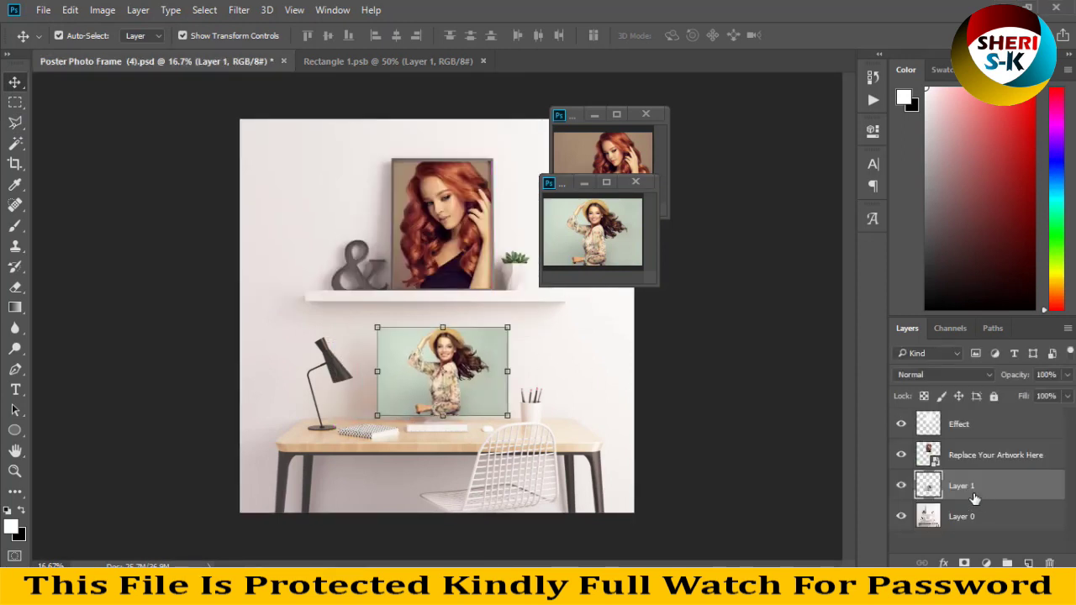
drag(973, 498, 970, 530)
mouse_move(439, 357)
mouse_down()
mouse_move(448, 349)
mouse_move(440, 357)
mouse_up()
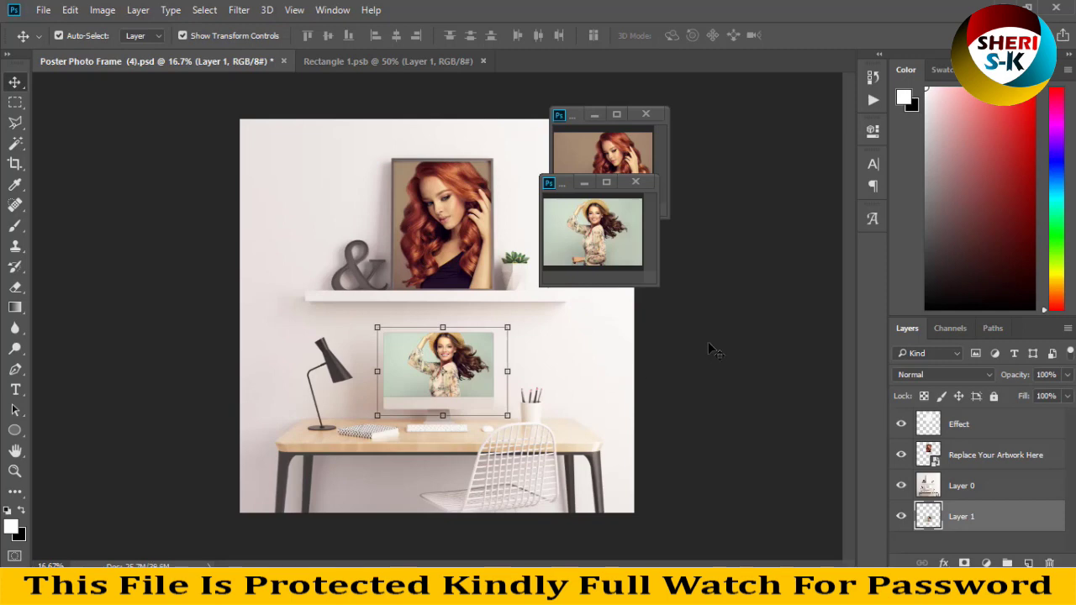
key(Down)
key(Down)
key(Down)
key(Down)
key(Down)
key(Left)
key(Left)
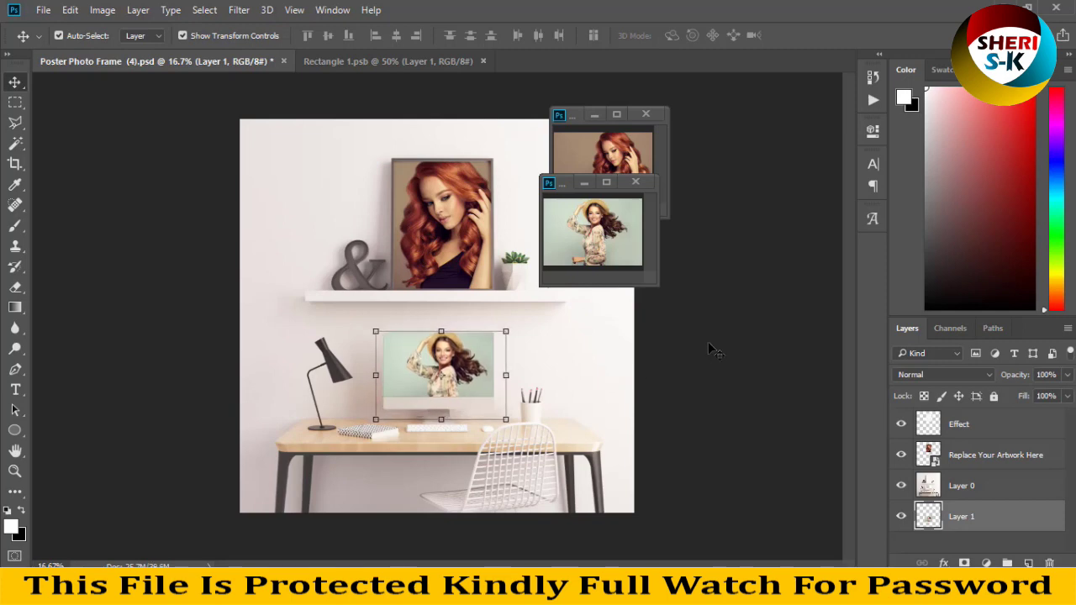
key(Left)
key(Left)
key(Up)
click(713, 352)
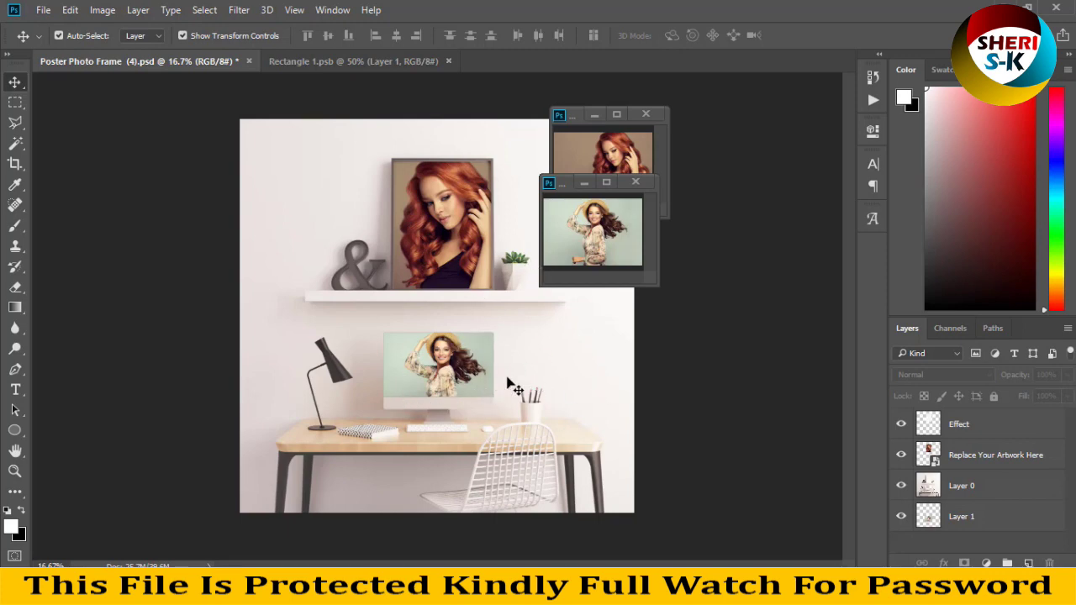
Step: Close the straw-hat photo, red-haired photo, Rectangle 1.psb and Poster Photo Frame (4) without saving
click(444, 219)
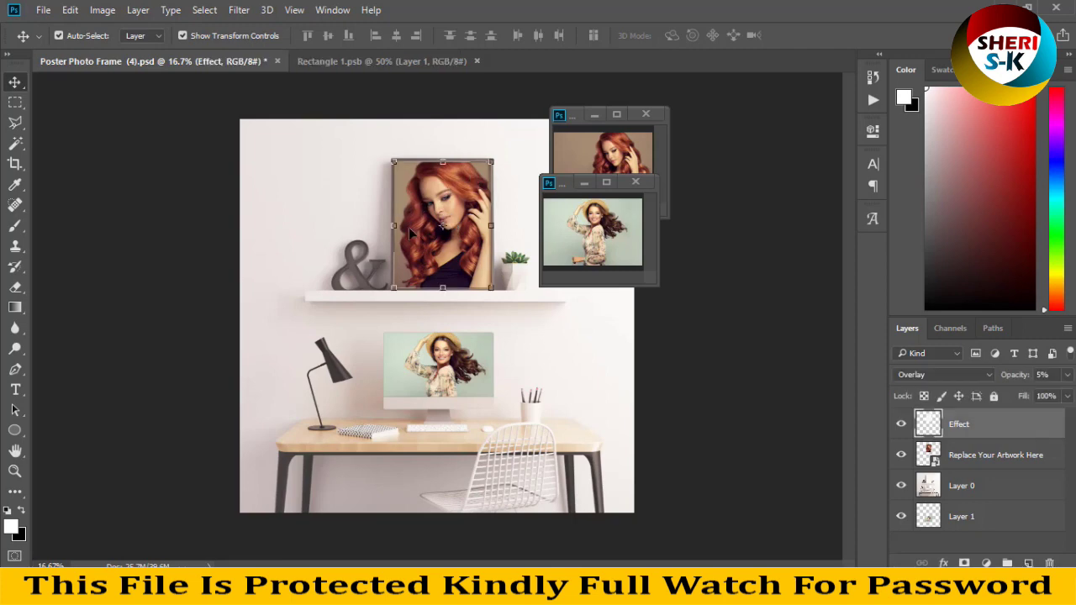
click(649, 182)
click(546, 236)
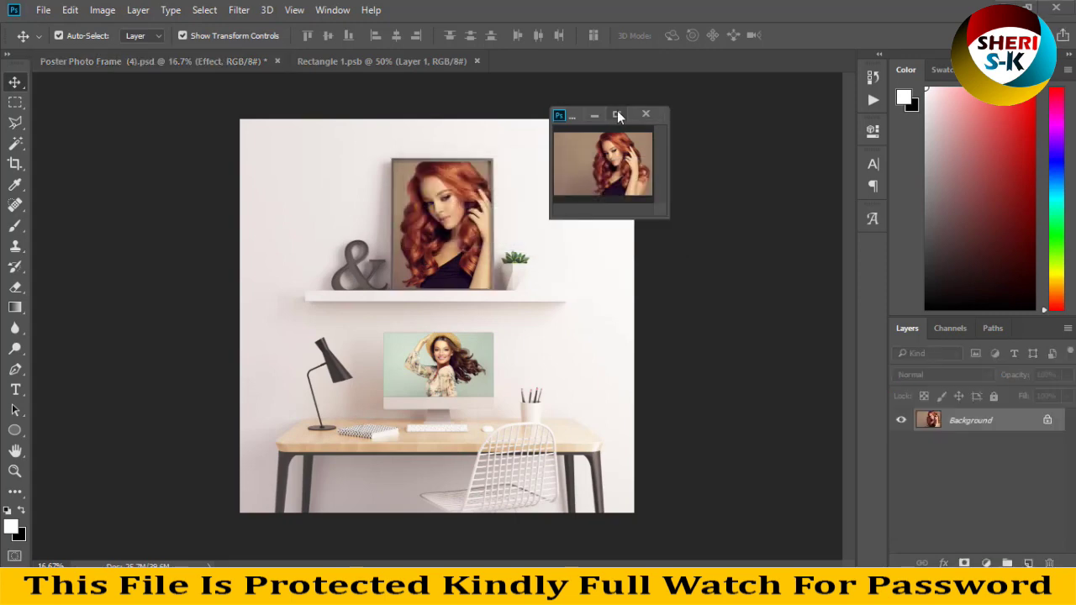
click(645, 114)
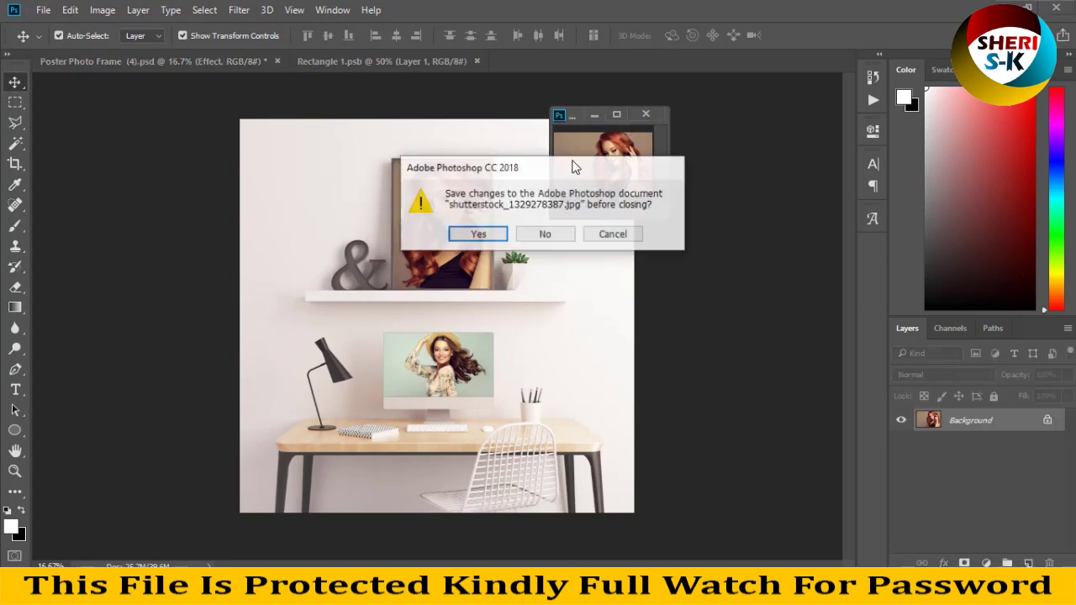
click(546, 234)
click(477, 60)
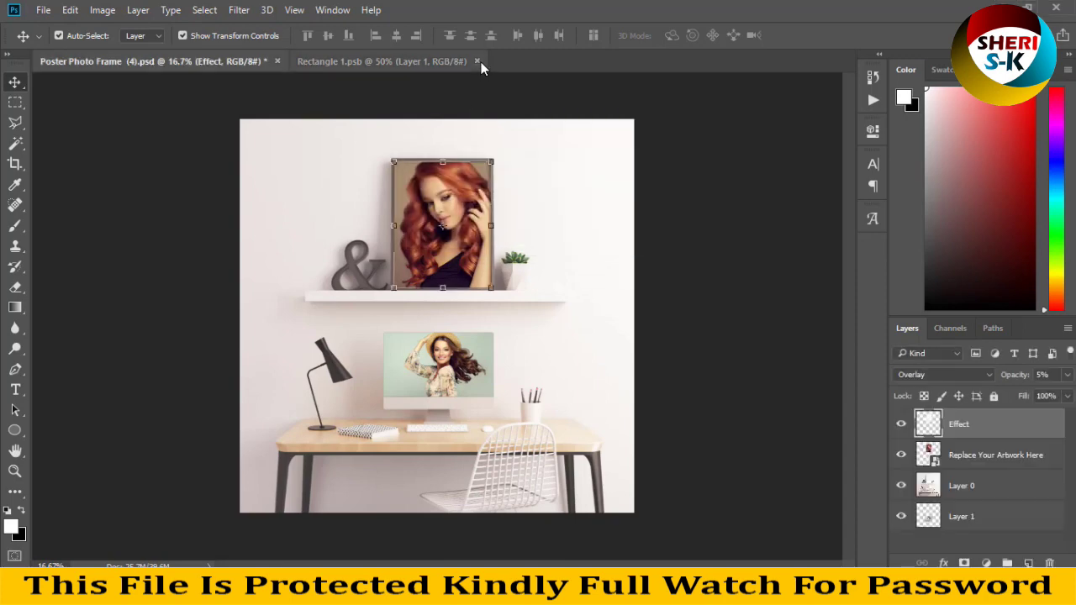
click(276, 61)
click(545, 233)
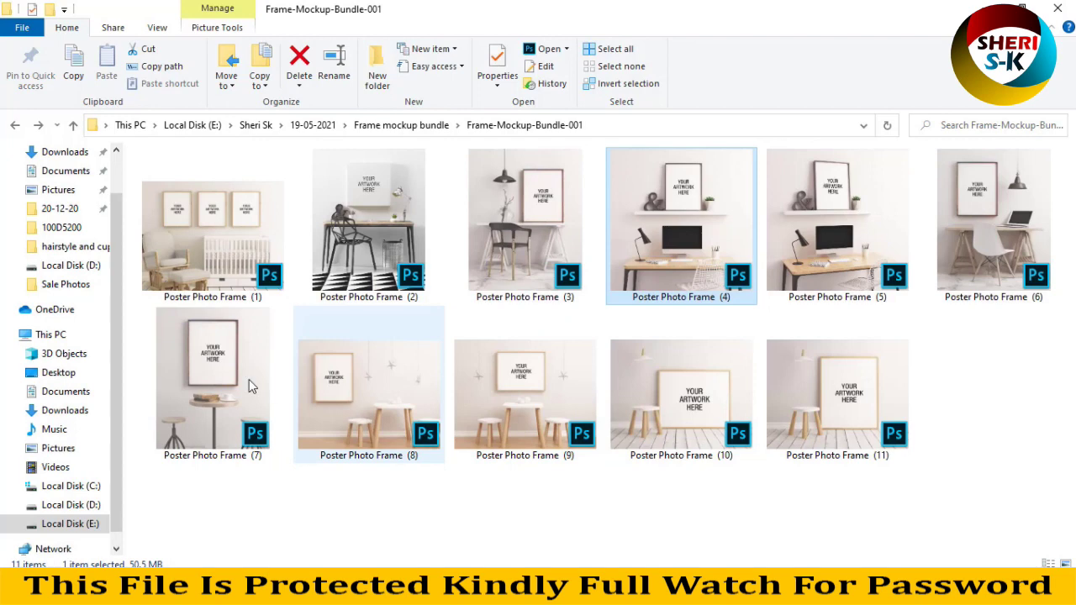
Step: Drag Poster Photo Frame (1) from File Explorer into Photoshop to open it
drag(202, 255, 310, 118)
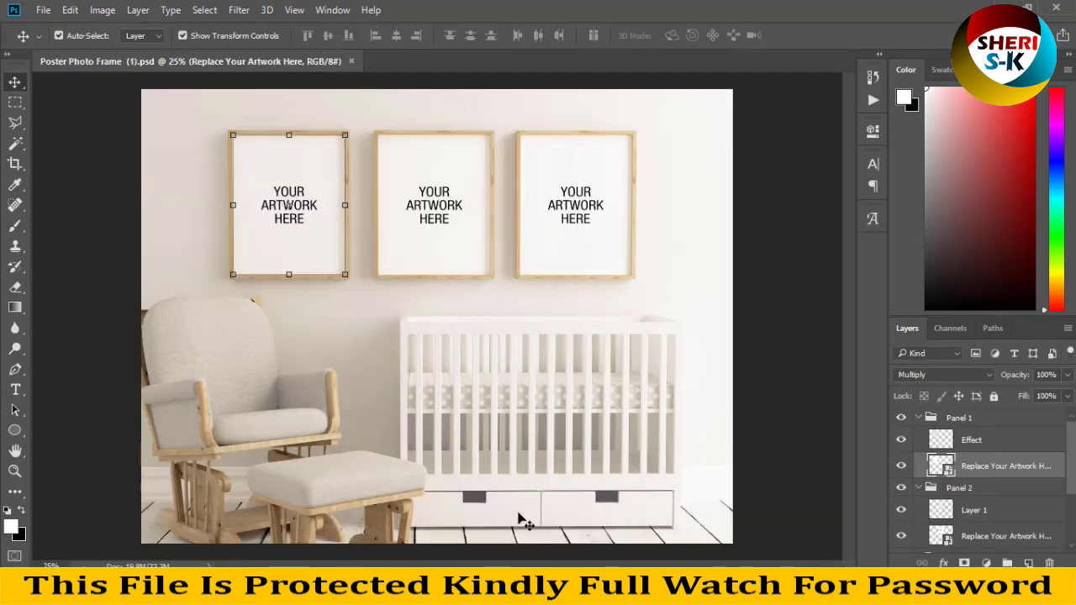
Step: Replace Poster Photo Frame (1) with Poster Photo Frame (2) from File Explorer, then select its Effect layer
click(351, 60)
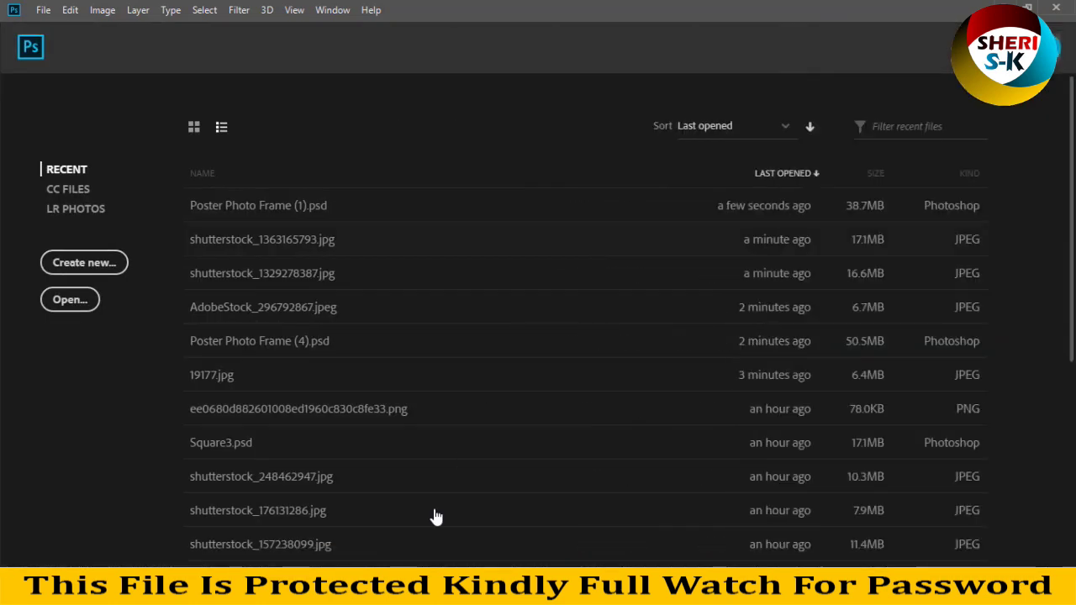
click(445, 588)
drag(373, 206, 376, 126)
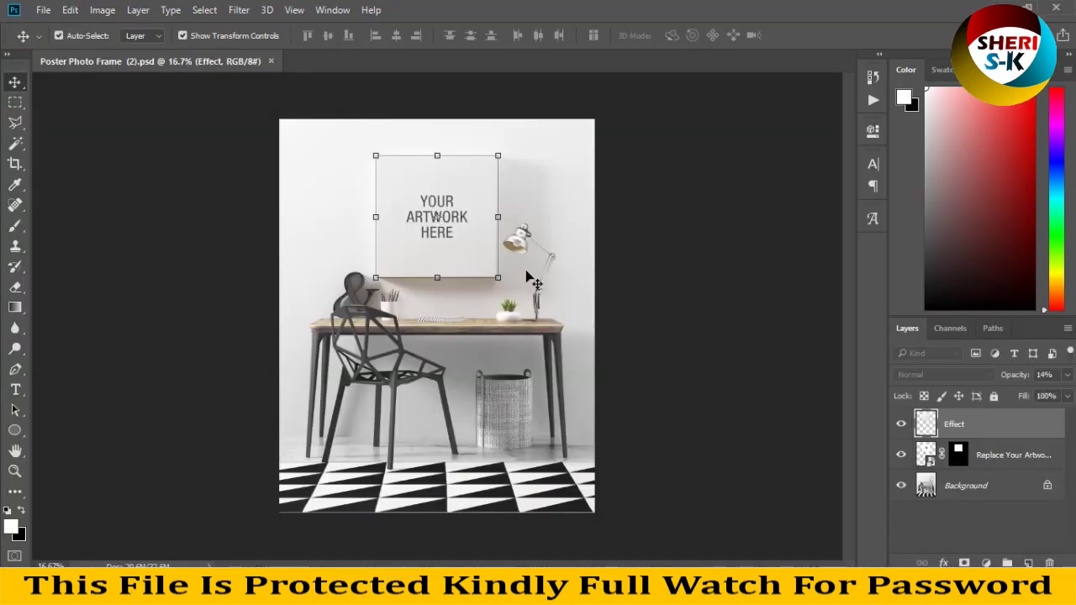
click(448, 220)
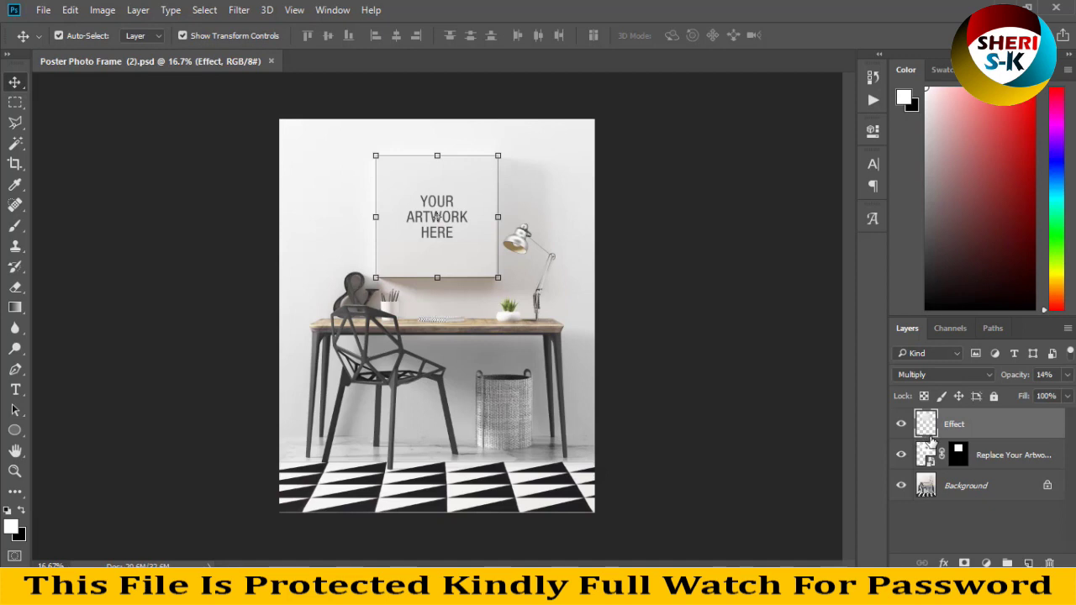
Step: Open the Replace Your Artwork Here smart object and delete its YOUR ARTWORK HERE text layer
double_click(928, 458)
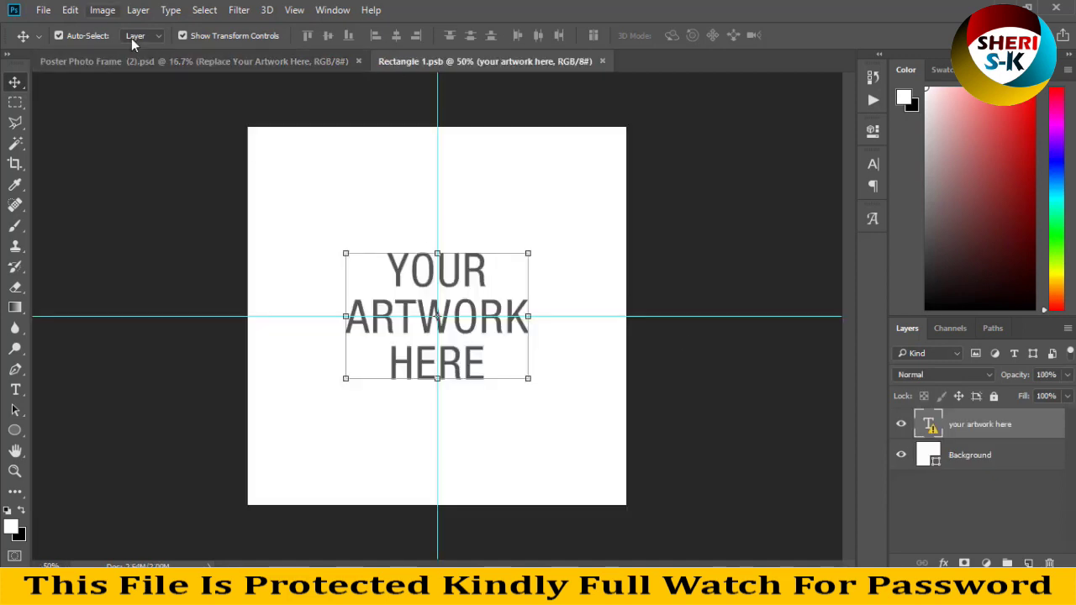
key(Delete)
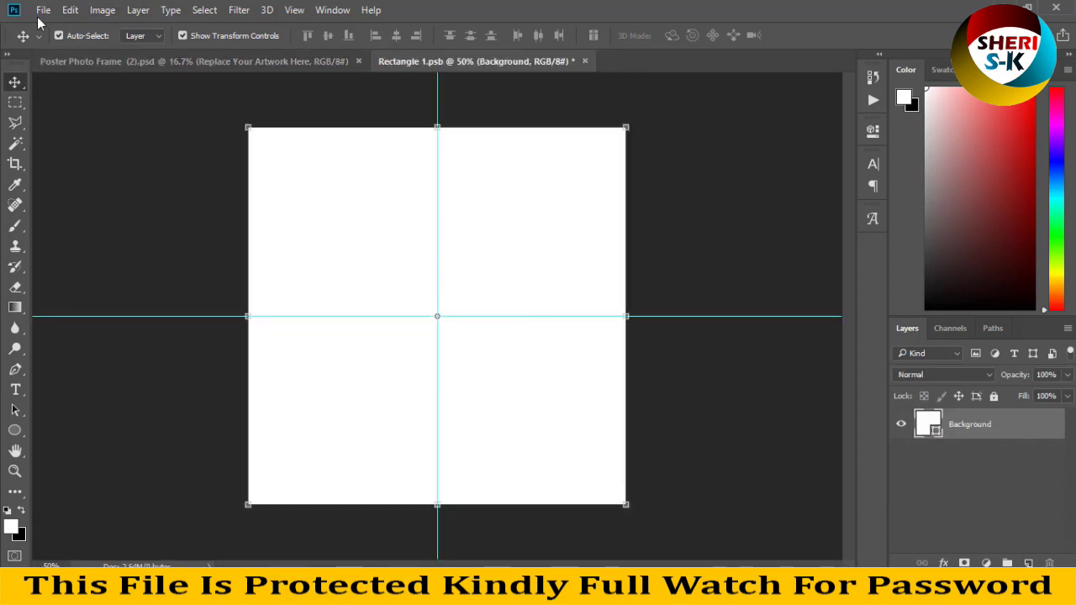
click(43, 10)
click(52, 42)
Step: Open the blonde portrait 19181.jpg and float it in its own window
click(417, 223)
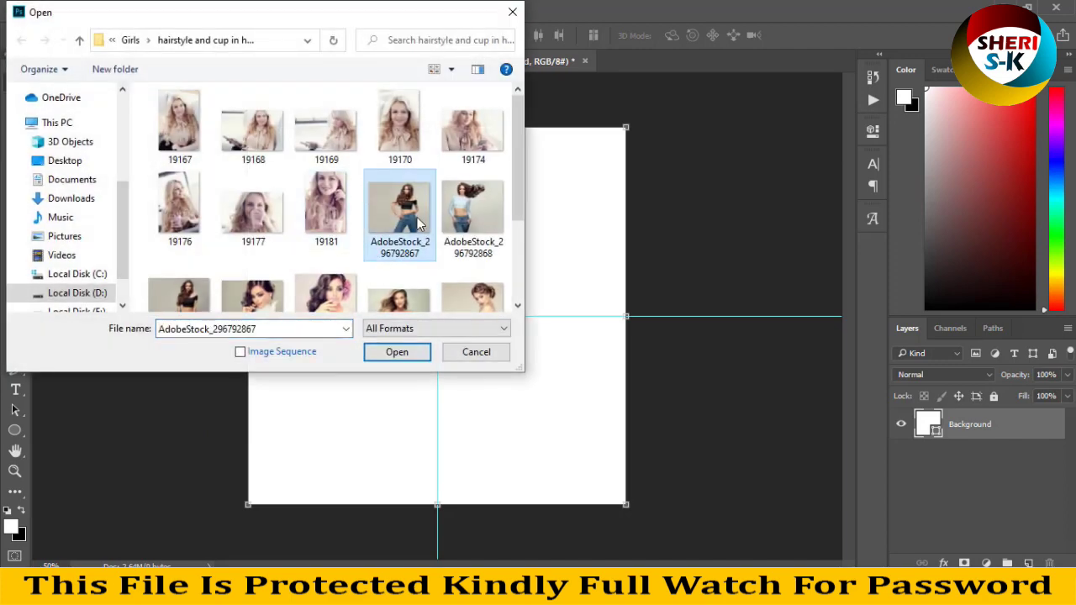
scroll(445, 226, down, 2)
scroll(445, 226, up, 1)
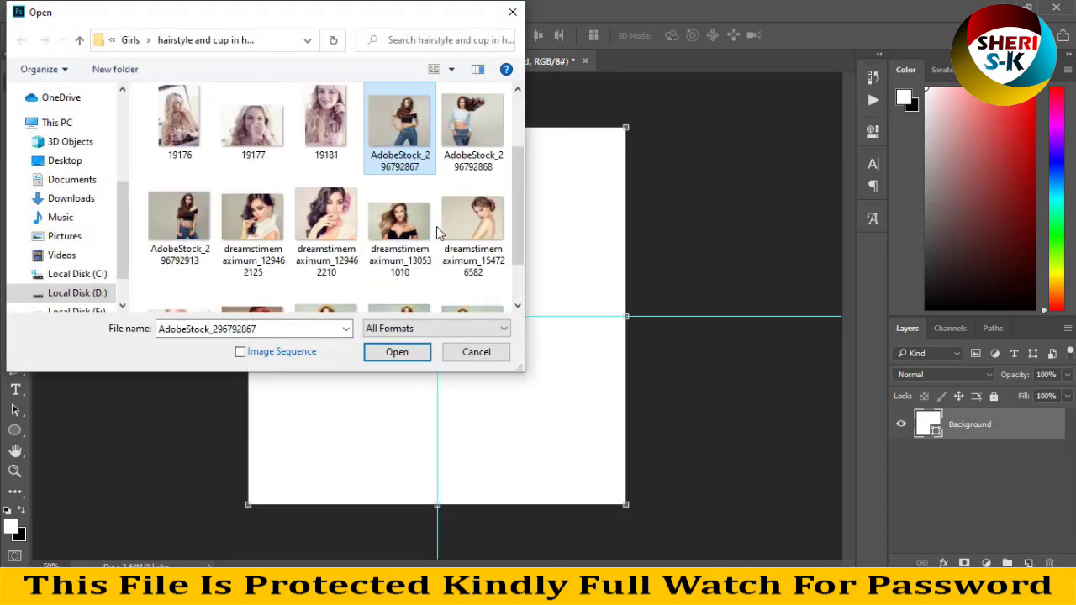
click(326, 126)
double_click(326, 126)
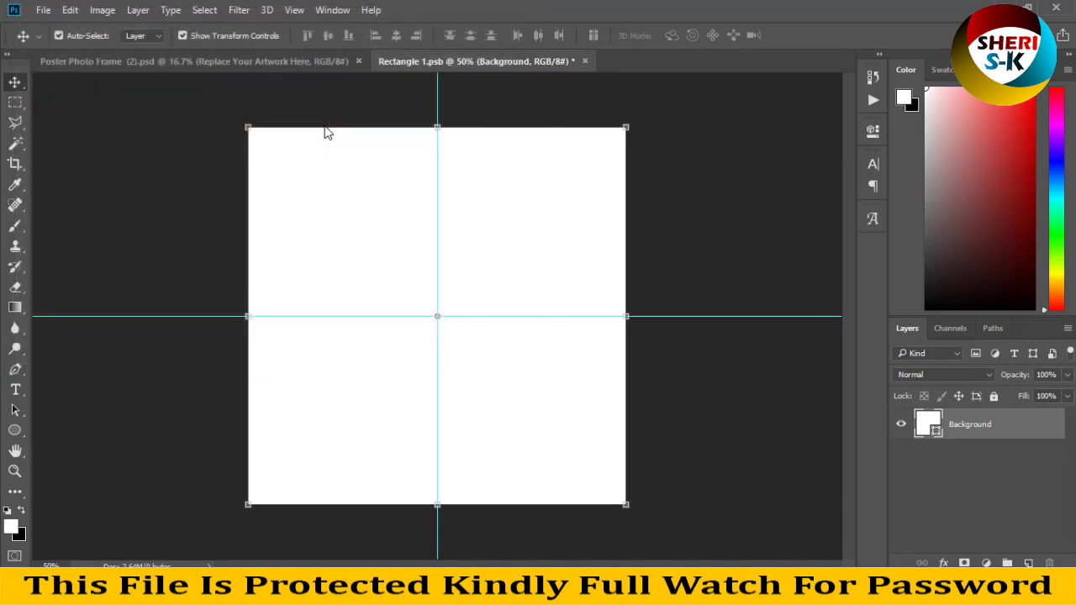
drag(662, 71, 710, 201)
click(739, 222)
Step: Resize the portrait to 1500 px wide and move it onto the Rectangle 1.psb canvas, showing the whole face
text(1500)
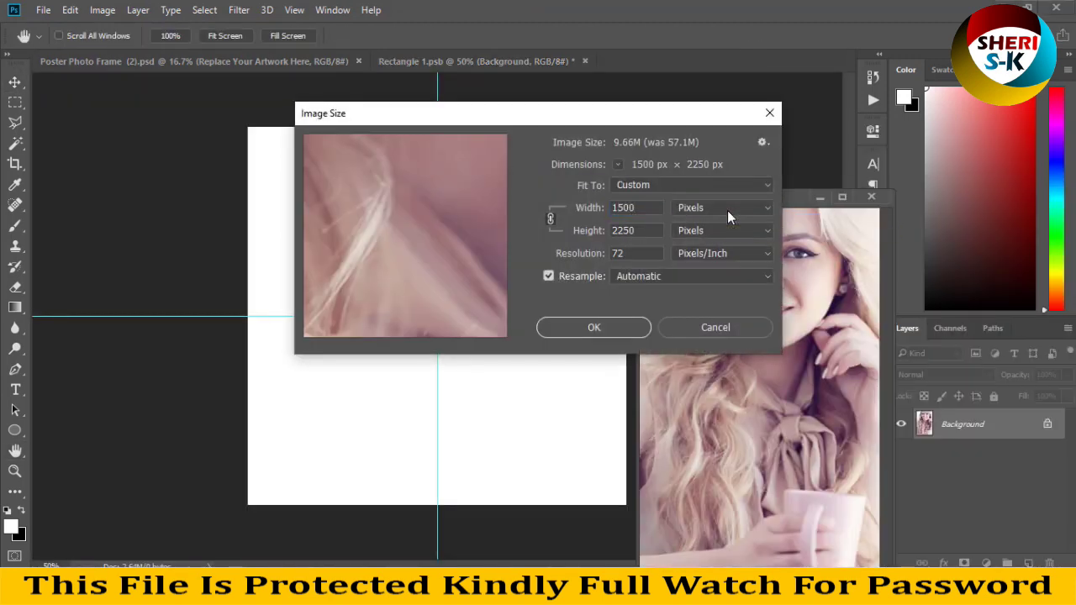
key(Return)
key(v)
drag(697, 277, 445, 269)
drag(482, 232, 488, 322)
drag(555, 177, 497, 280)
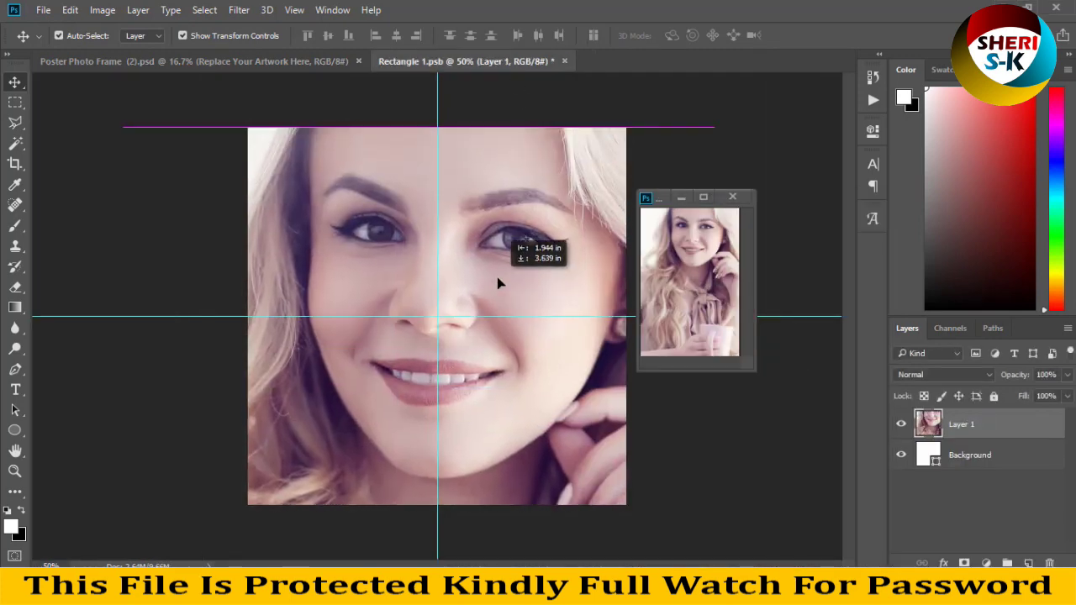
Step: Scale the portrait down to fit the frame square, apply it, and save the artwork
key(ctrl+minus)
key(ctrl+minus)
key(ctrl+minus)
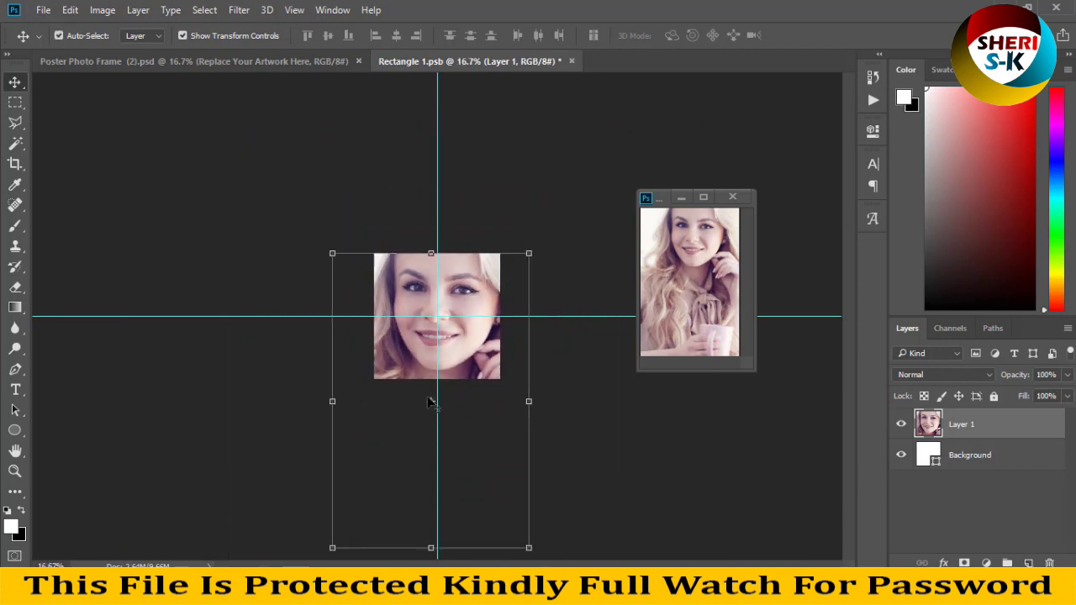
drag(332, 548, 374, 486)
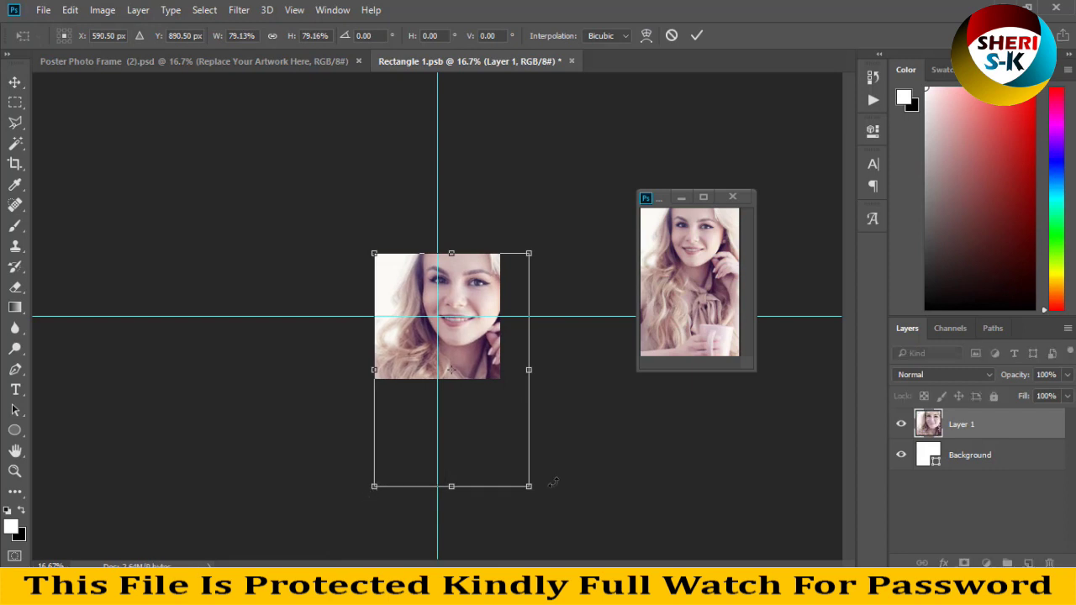
drag(531, 488, 498, 459)
key(Return)
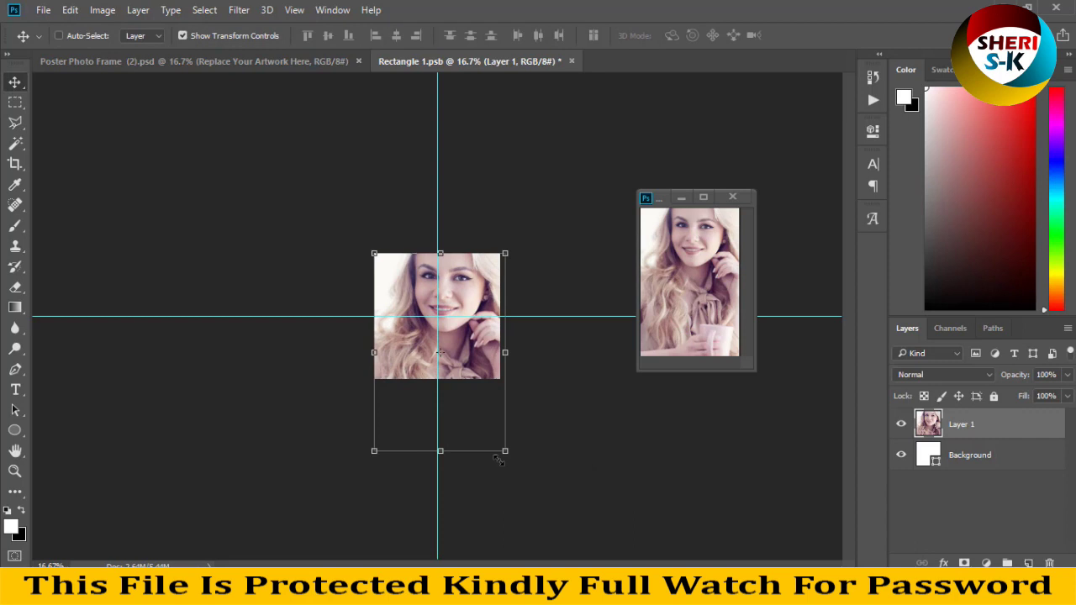
key(ctrl+s)
click(240, 57)
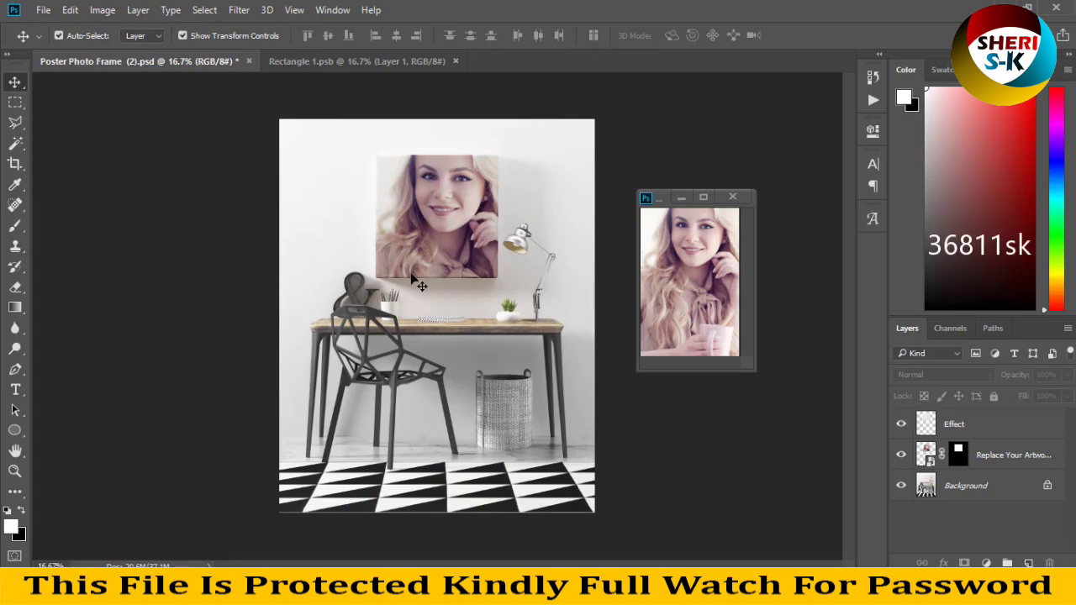
Step: Close 19181.jpg, Rectangle 1.psb and the black-chair mockup without saving, then open Poster Photo Frame (6)
click(733, 196)
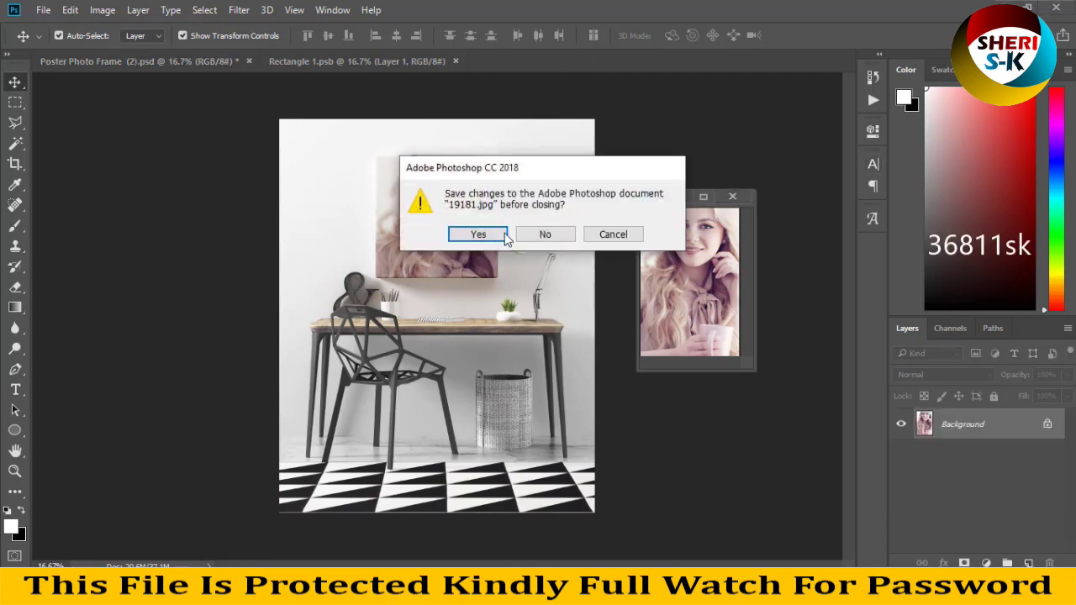
click(547, 233)
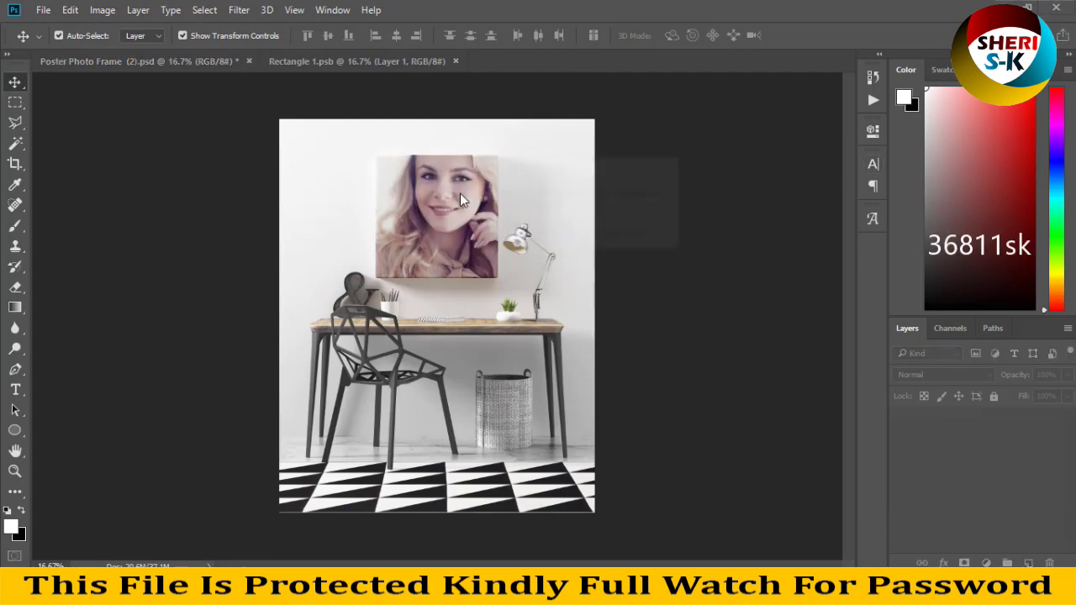
click(455, 62)
click(249, 61)
click(542, 234)
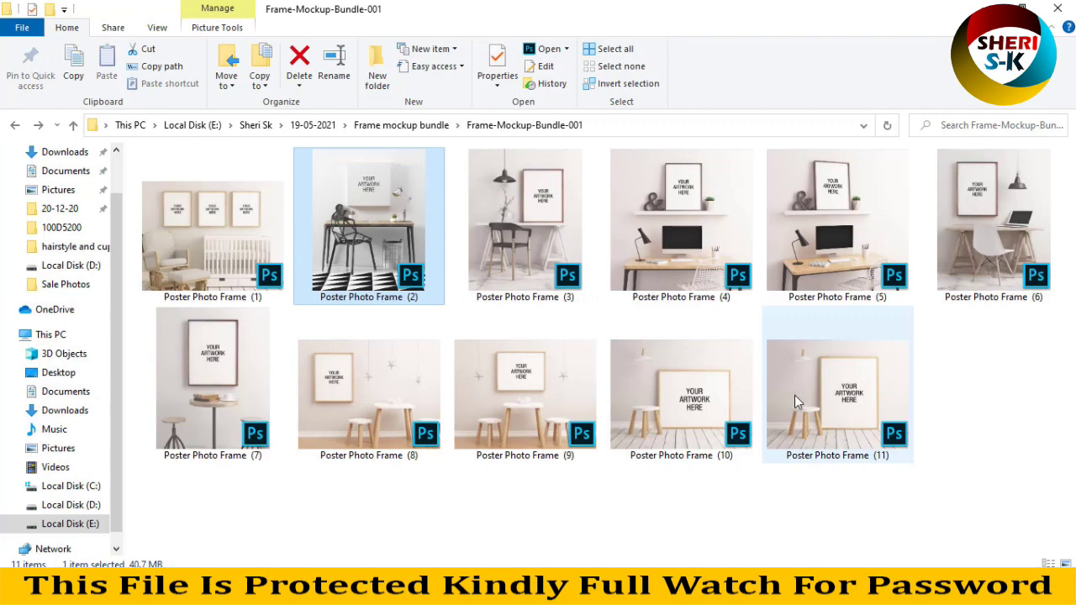
click(973, 205)
drag(1004, 220, 444, 143)
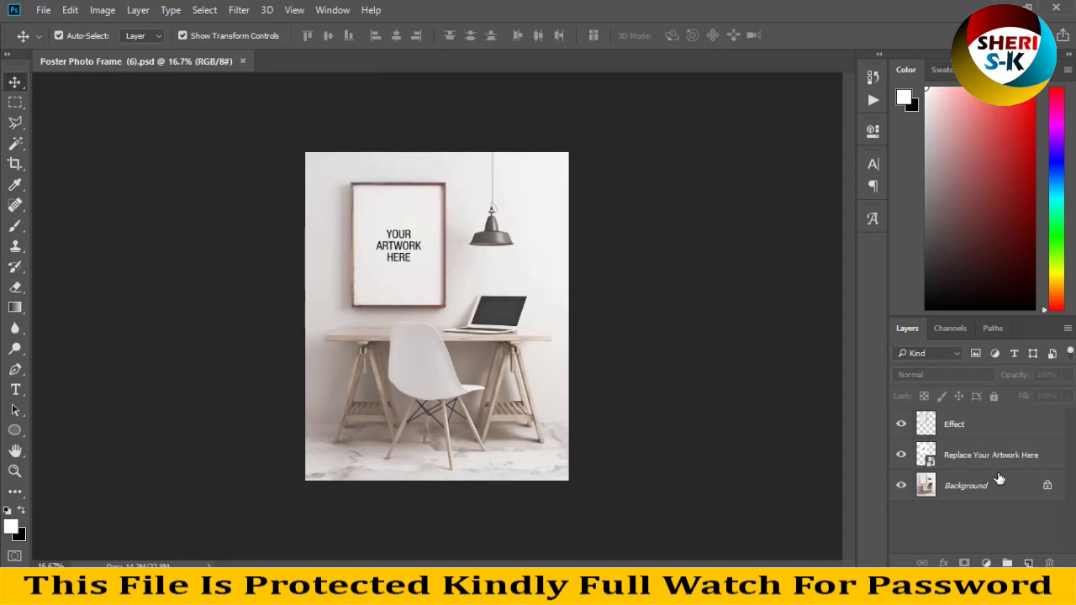
Step: Unlock the mockup's Background layer so it becomes the editable Layer 0
click(1047, 488)
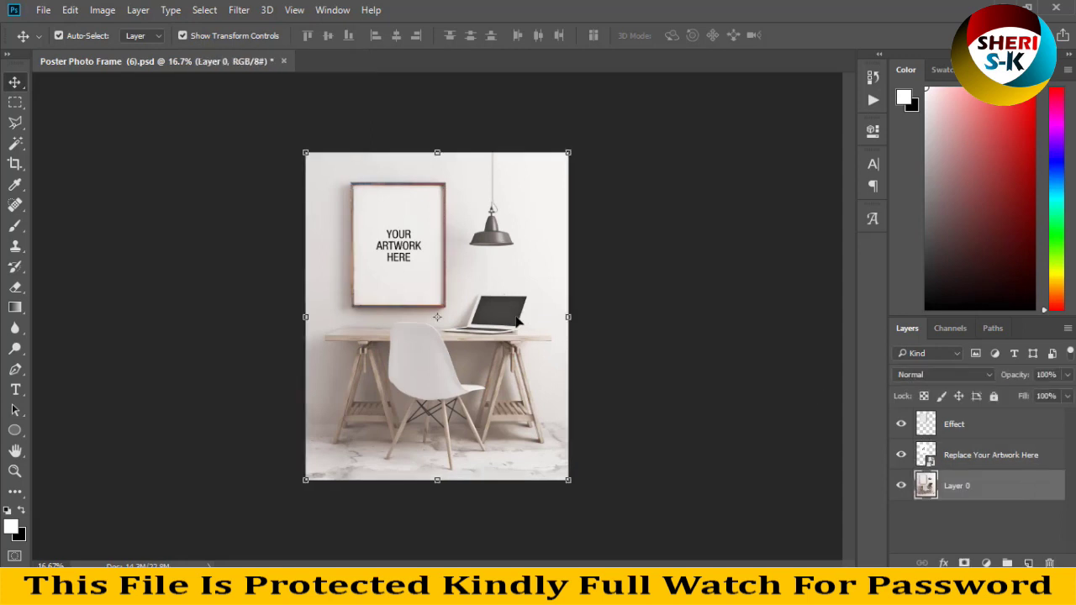